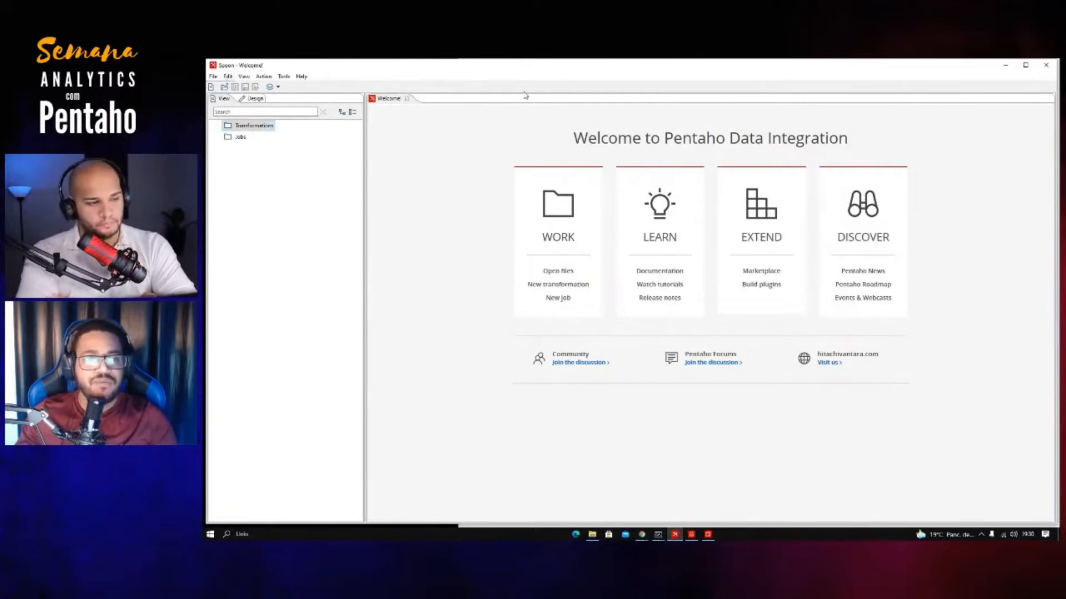
{"action": "left_click", "coordinate": [215, 77]}
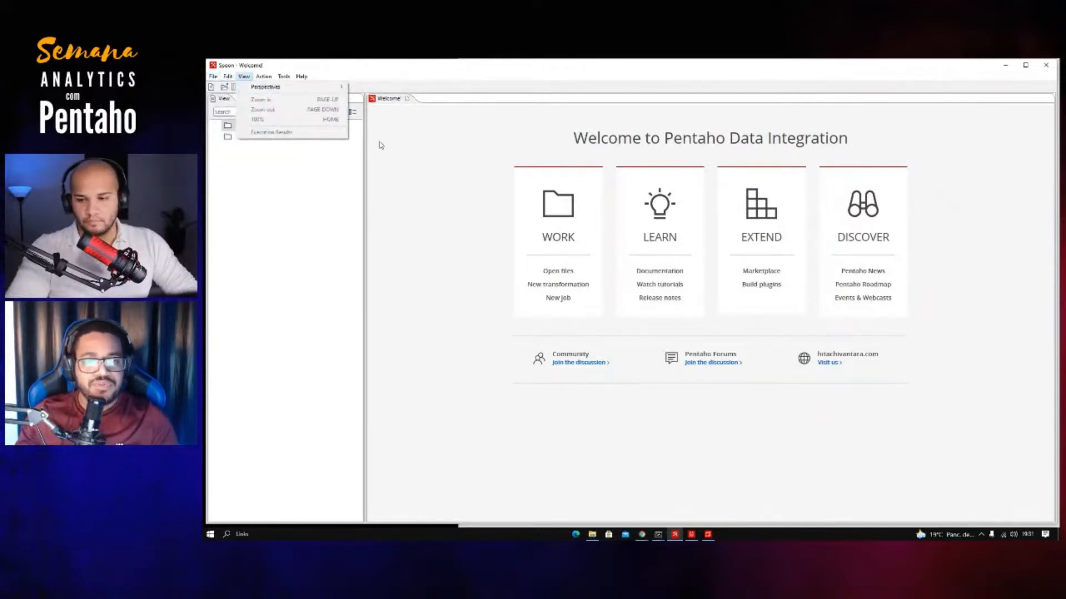
{"action": "left_click", "coordinate": [380, 144]}
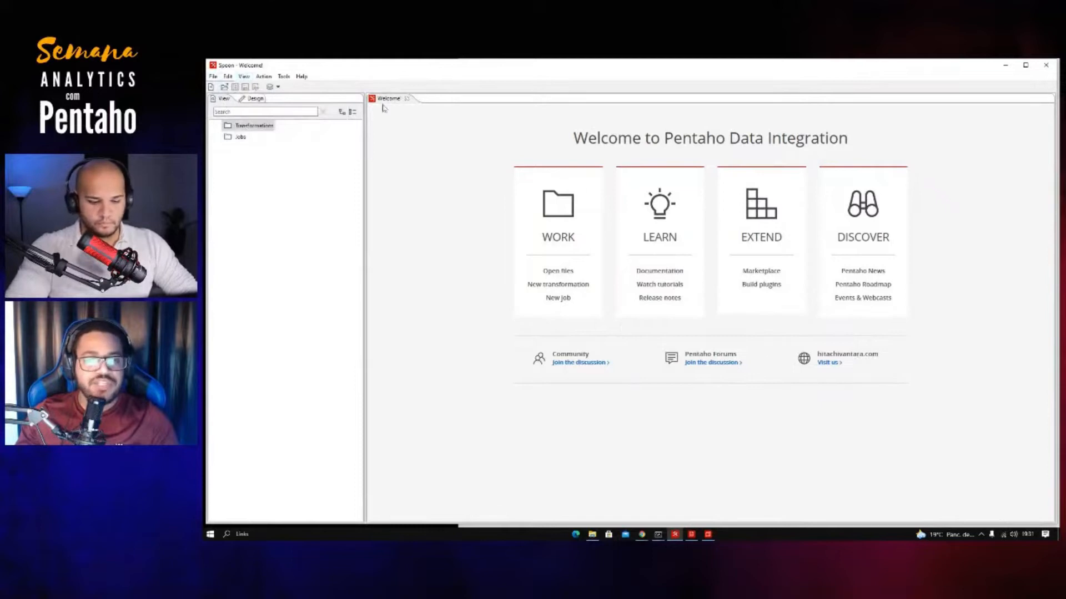
{"action": "left_click", "coordinate": [286, 78]}
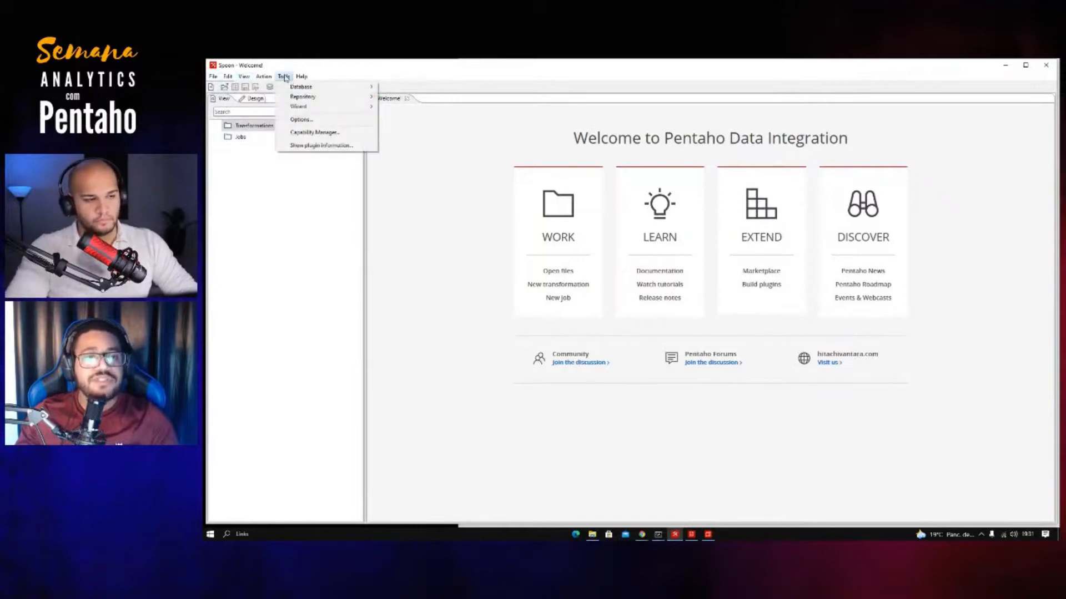
{"action": "mouse_move", "coordinate": [230, 78]}
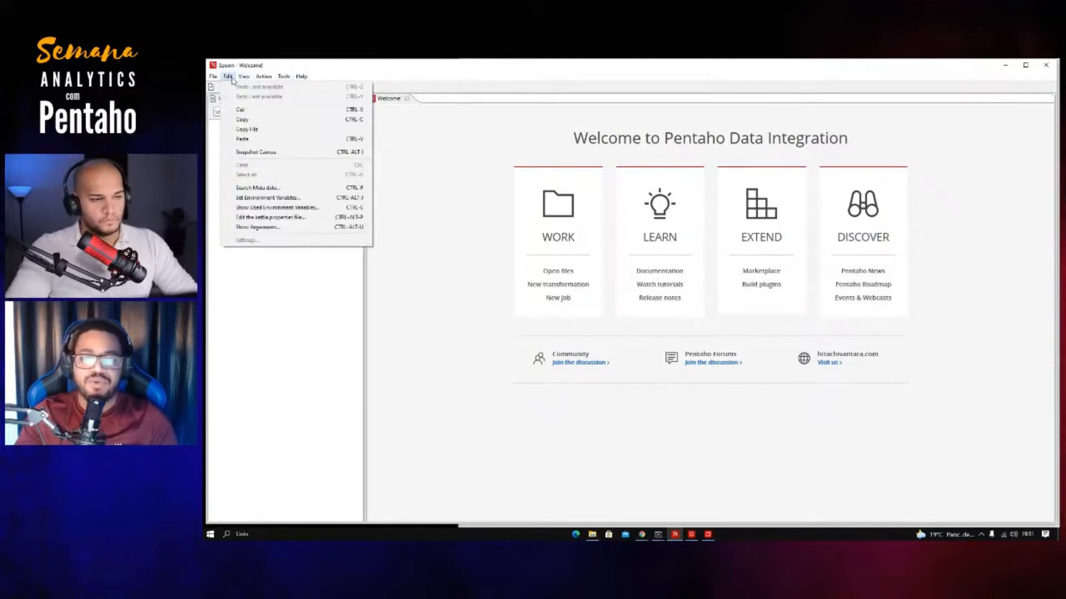
{"action": "mouse_move", "coordinate": [264, 76]}
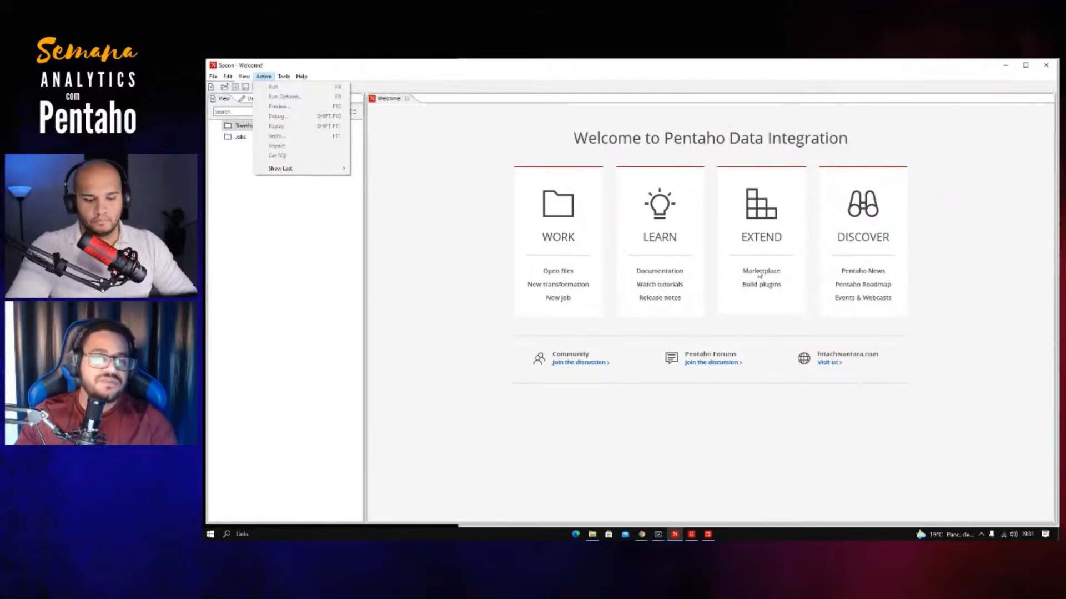
{"action": "left_click", "coordinate": [413, 254]}
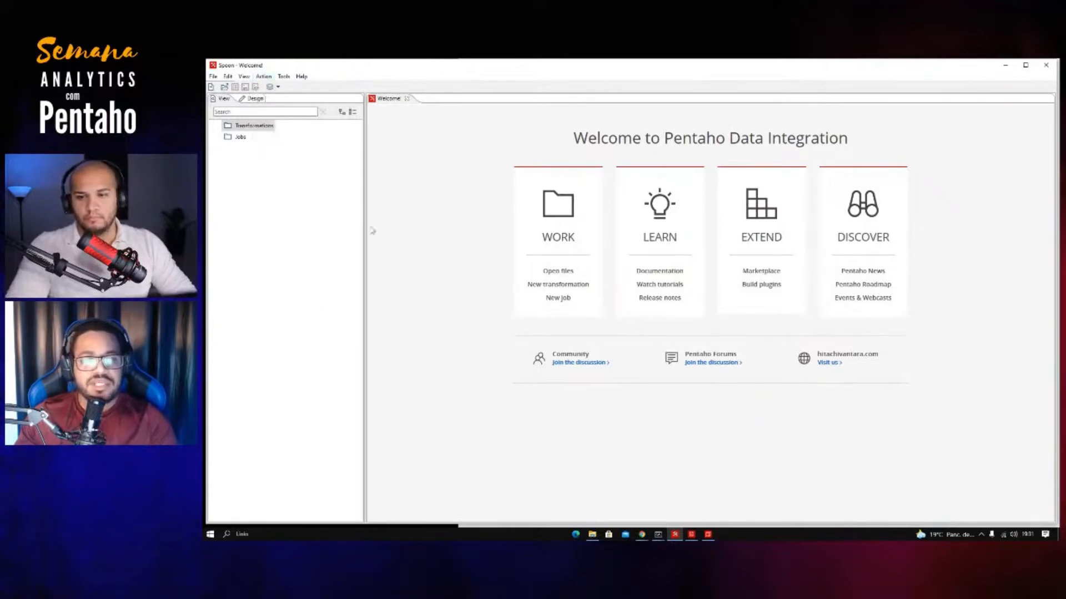
Step: Open the recent job call_api_covid and close the Welcome page
{"action": "left_click", "coordinate": [213, 77]}
{"action": "mouse_move", "coordinate": [222, 89]}
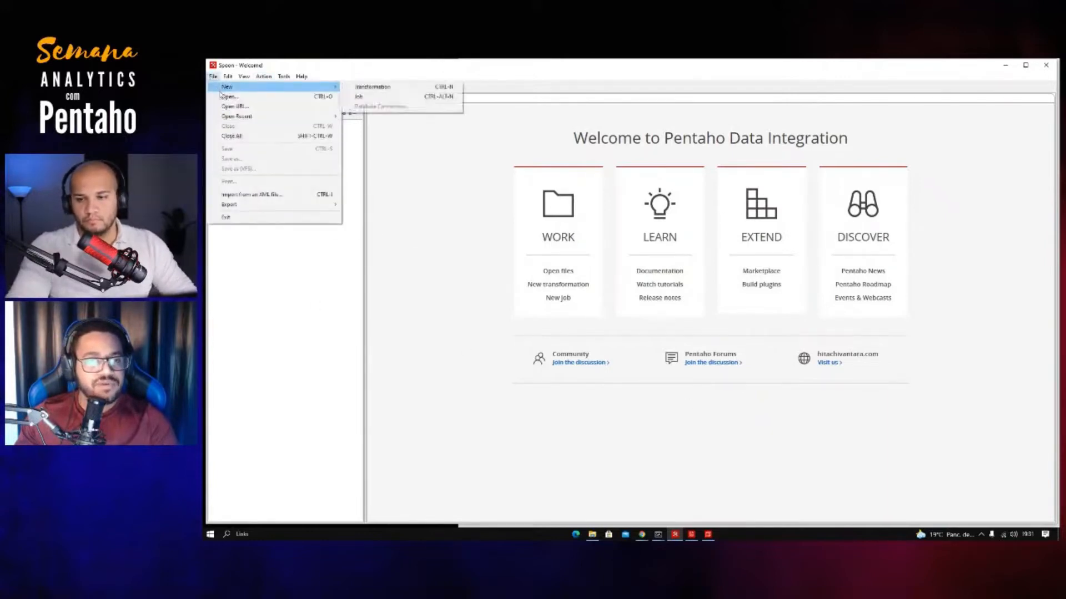
{"action": "mouse_move", "coordinate": [234, 118]}
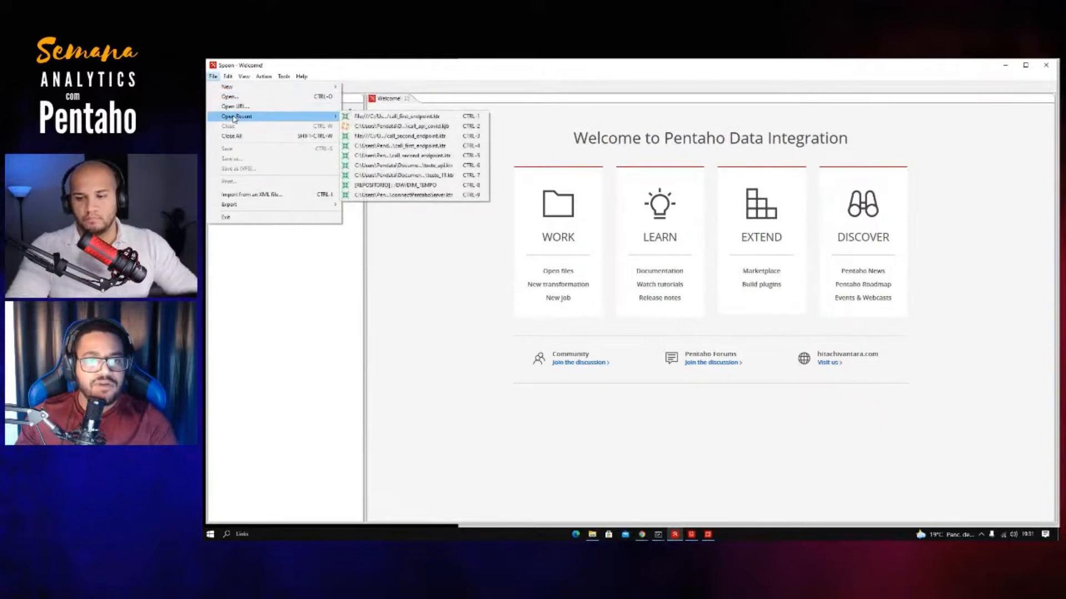
{"action": "left_click", "coordinate": [374, 127]}
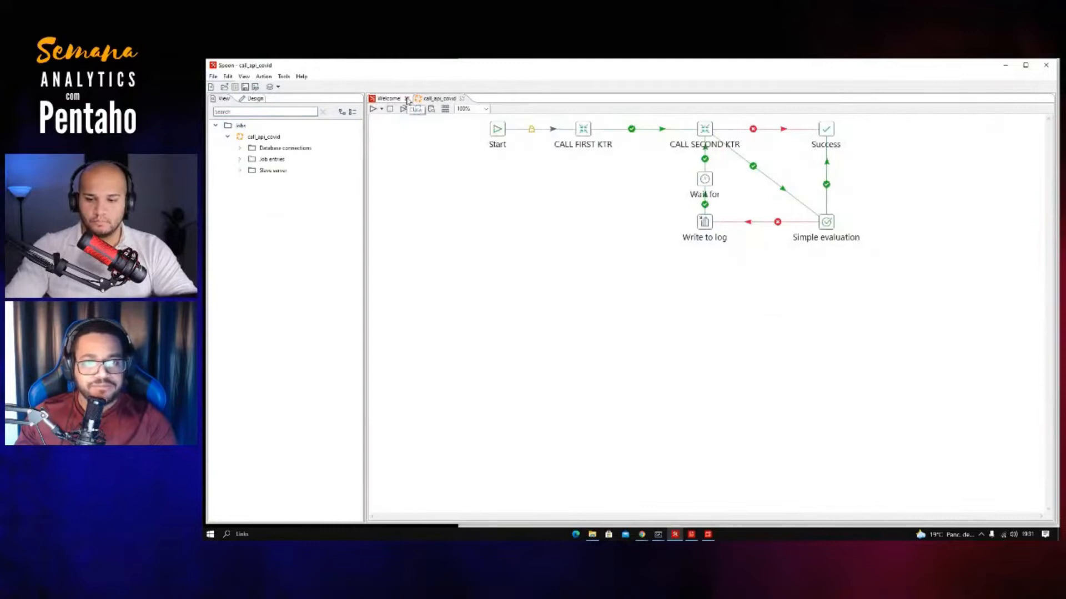
{"action": "left_click", "coordinate": [406, 99]}
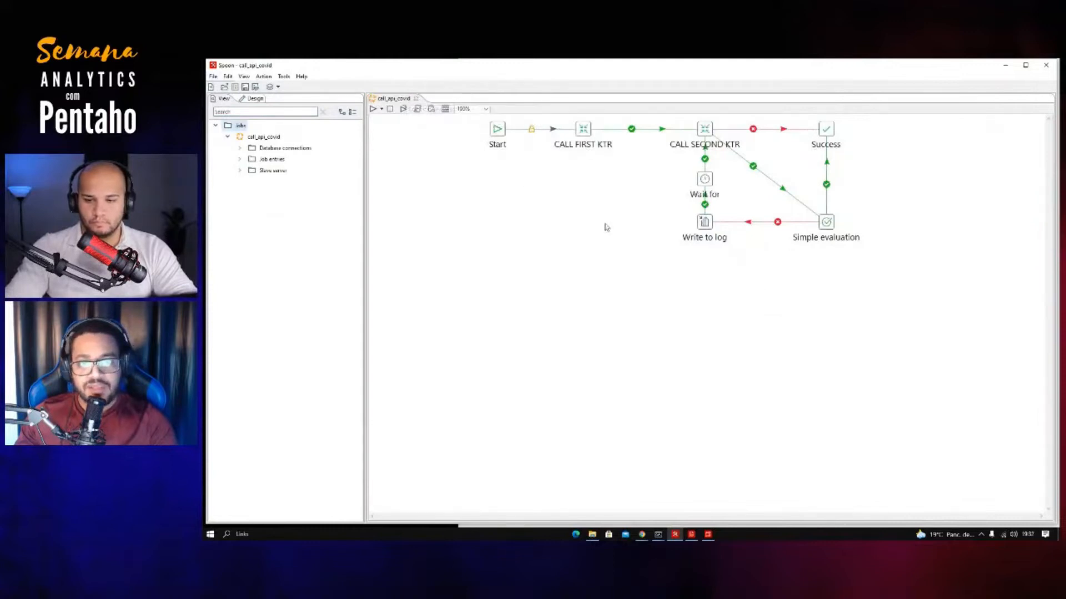
Step: Move all the job entries together down to the middle of the canvas
{"action": "key", "text": "ctrl+a"}
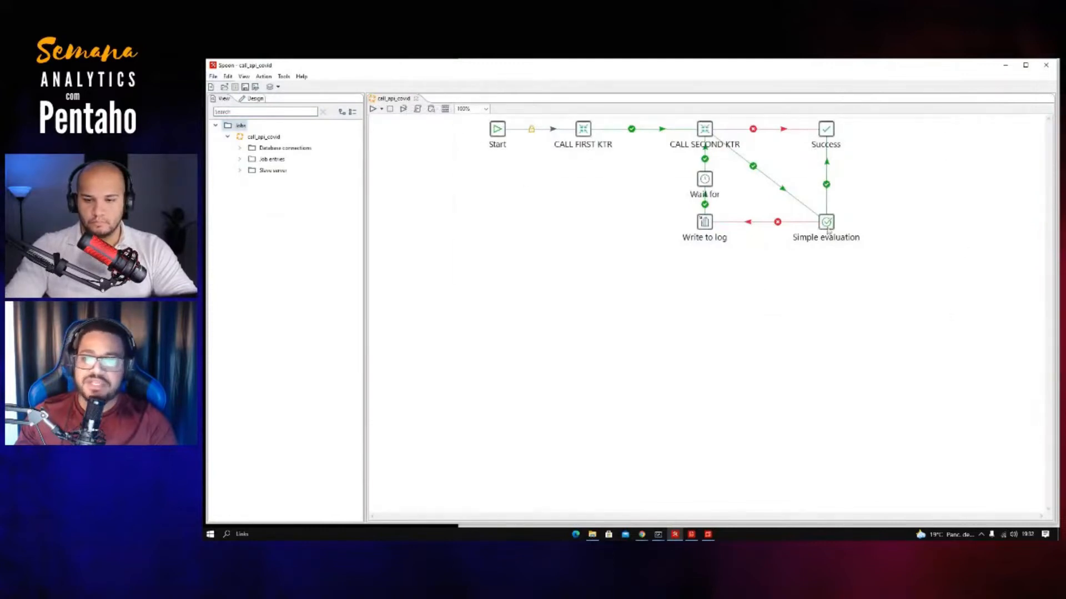
{"action": "left_click_drag", "start_coordinate": [834, 232], "coordinate": [813, 319]}
{"action": "left_click", "coordinate": [934, 253]}
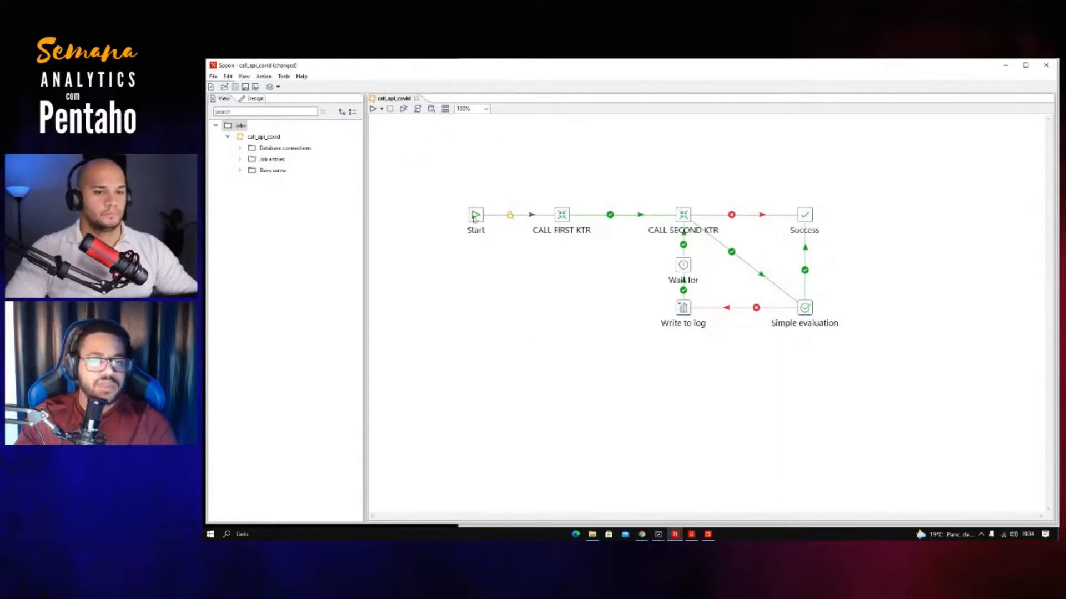
Step: Spread out the diagram: shift Start and both CALL KTR entries left, align Wait for and Write to log under CALL SECOND KTR, and lower Simple evaluation
{"action": "left_click_drag", "start_coordinate": [477, 216], "coordinate": [427, 216]}
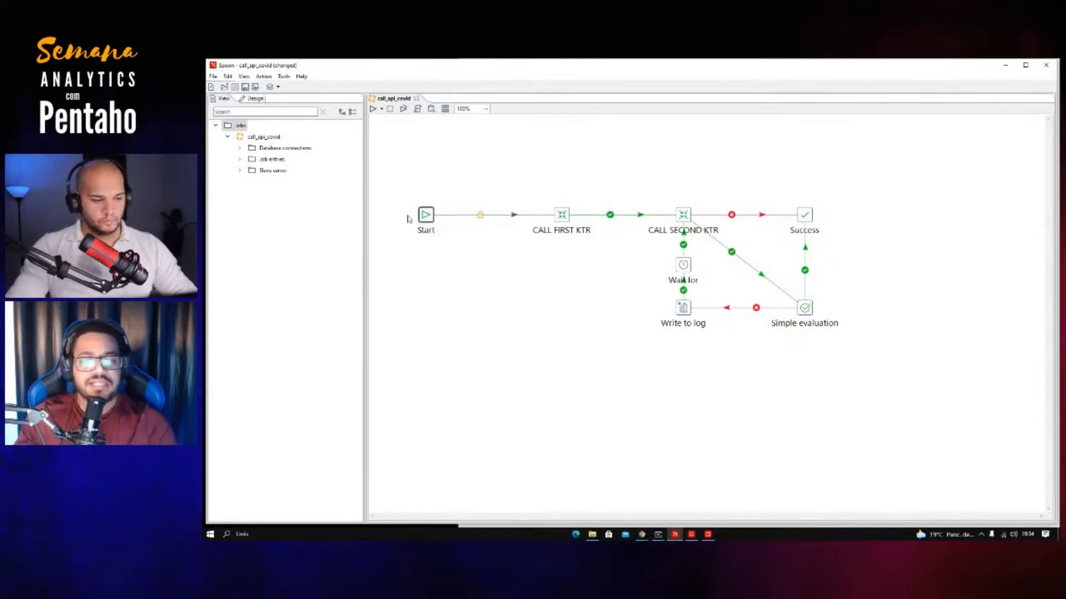
{"action": "left_click_drag", "start_coordinate": [635, 239], "coordinate": [958, 394]}
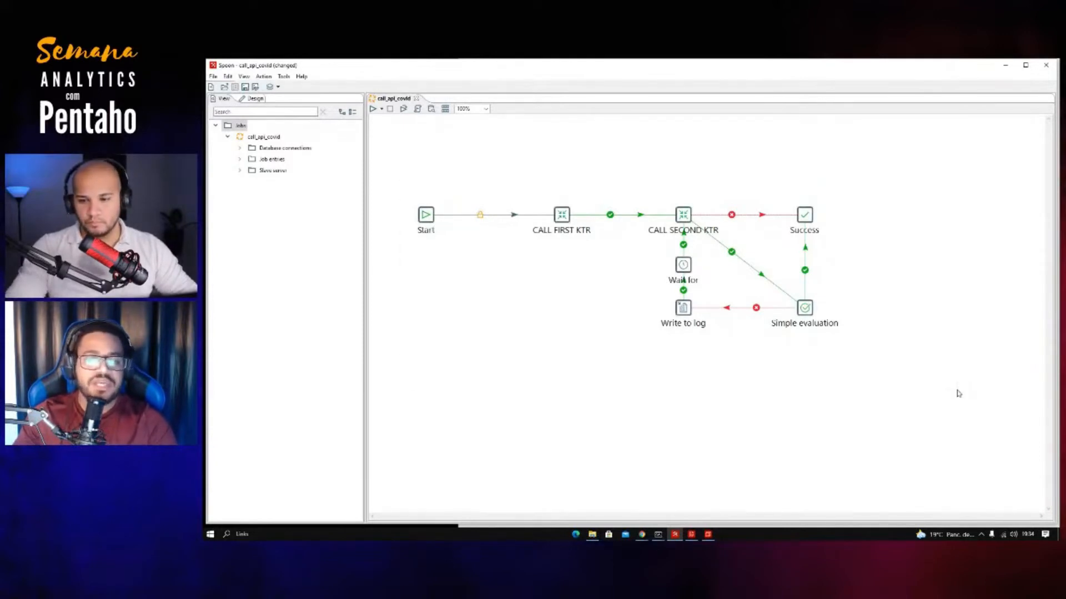
{"action": "left_click", "coordinate": [602, 367]}
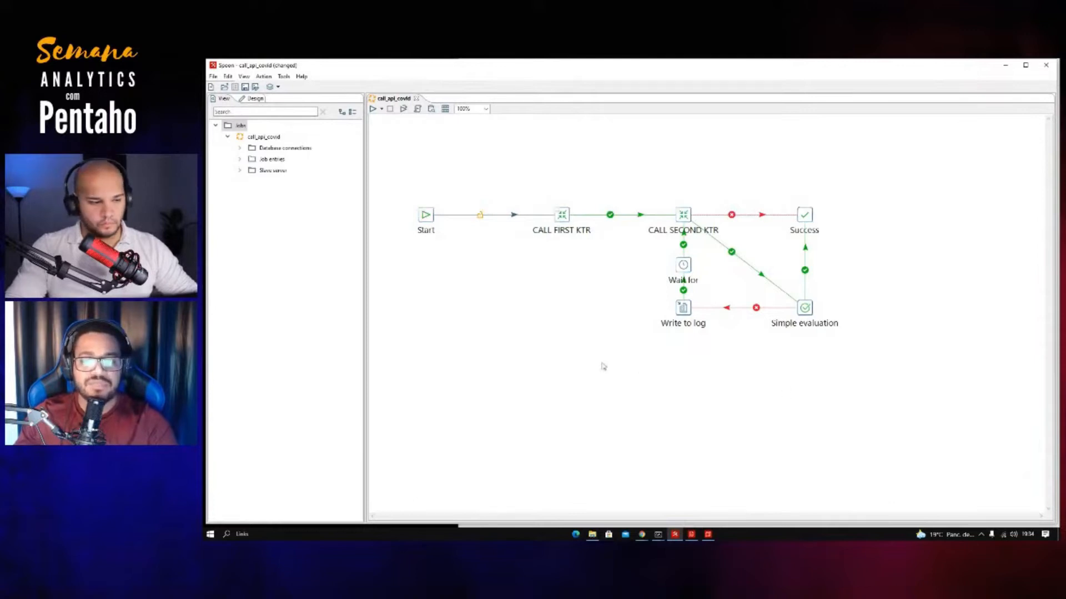
{"action": "left_click_drag", "start_coordinate": [562, 215], "coordinate": [526, 215]}
{"action": "left_click_drag", "start_coordinate": [684, 215], "coordinate": [612, 215]}
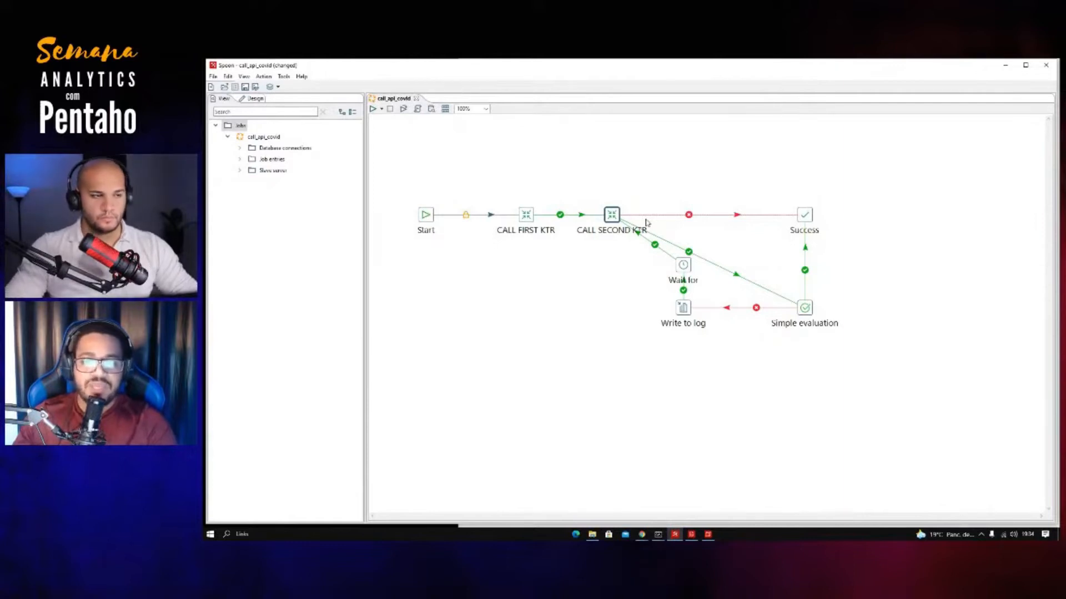
{"action": "left_click_drag", "start_coordinate": [689, 271], "coordinate": [617, 299]}
{"action": "left_click_drag", "start_coordinate": [807, 310], "coordinate": [807, 339]}
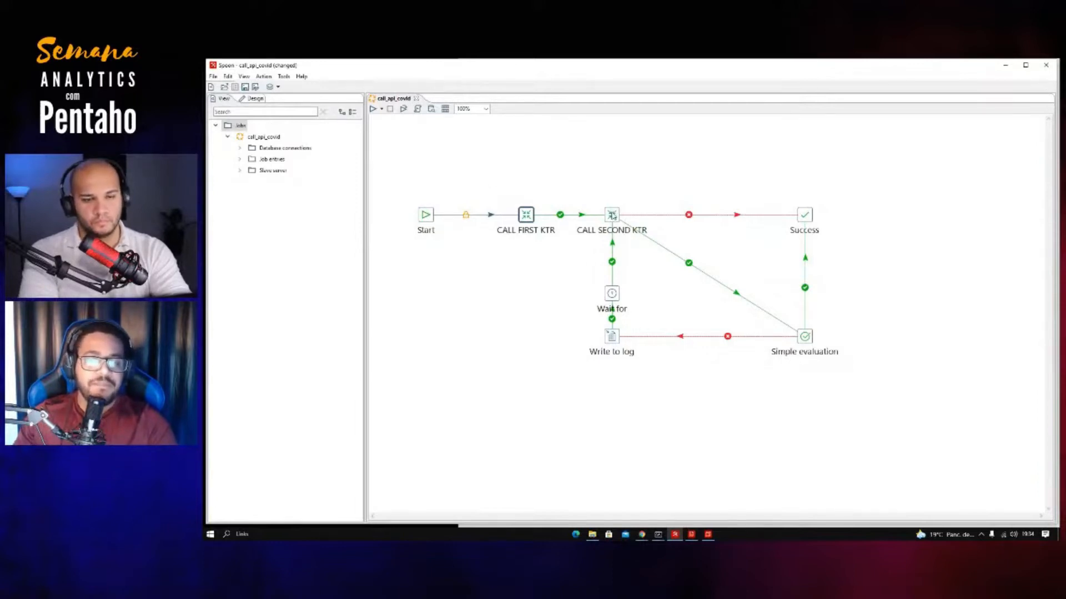
{"action": "mouse_move", "coordinate": [613, 217]}
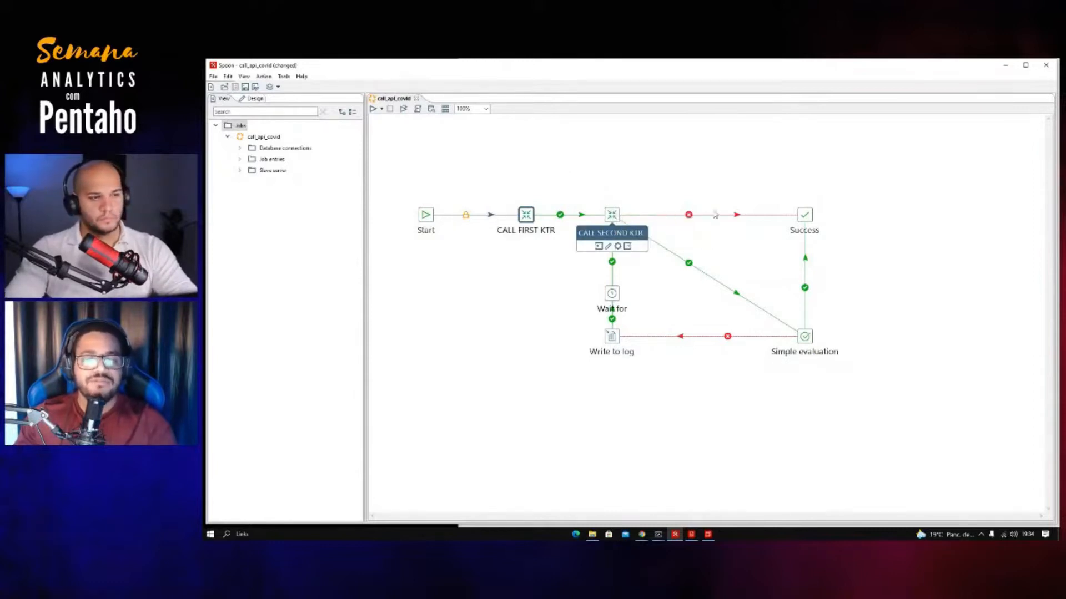
{"action": "left_click", "coordinate": [613, 217]}
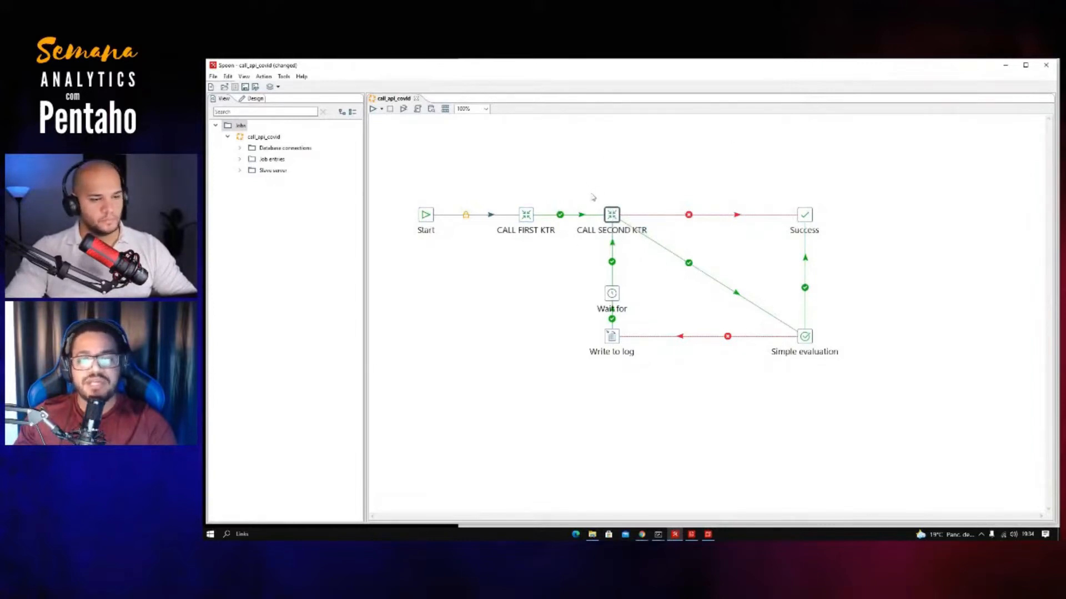
{"action": "left_click", "coordinate": [803, 337]}
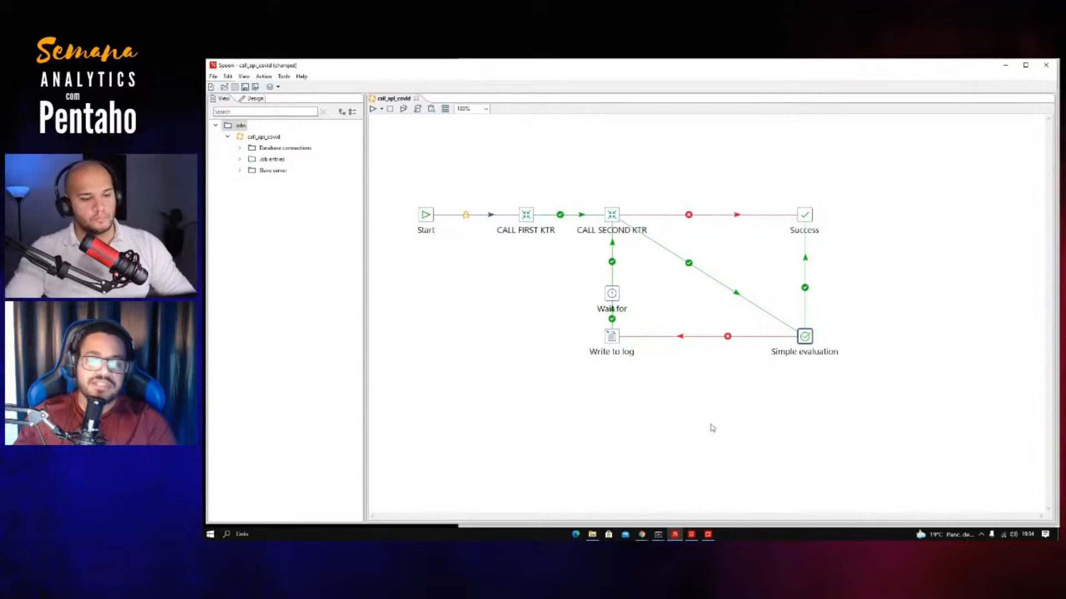
{"action": "left_click", "coordinate": [613, 212]}
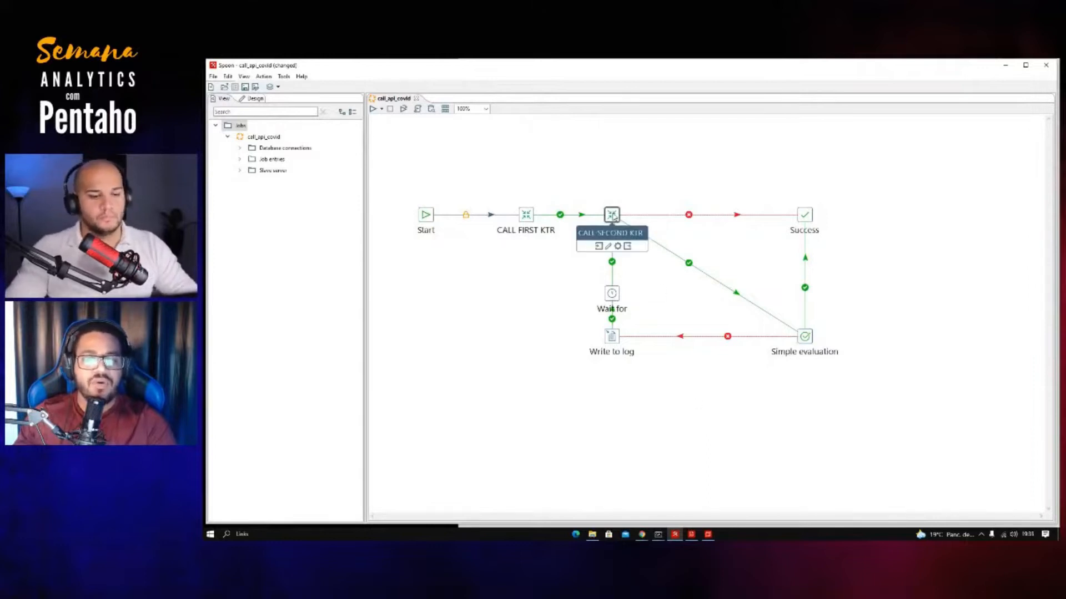
{"action": "left_click", "coordinate": [811, 218]}
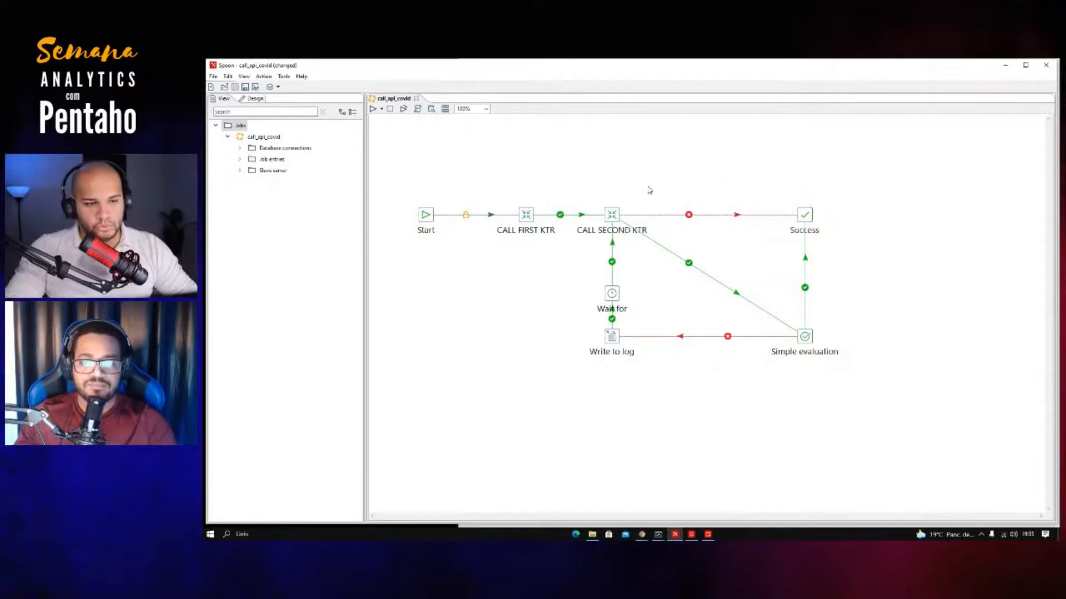
{"action": "left_click", "coordinate": [811, 235]}
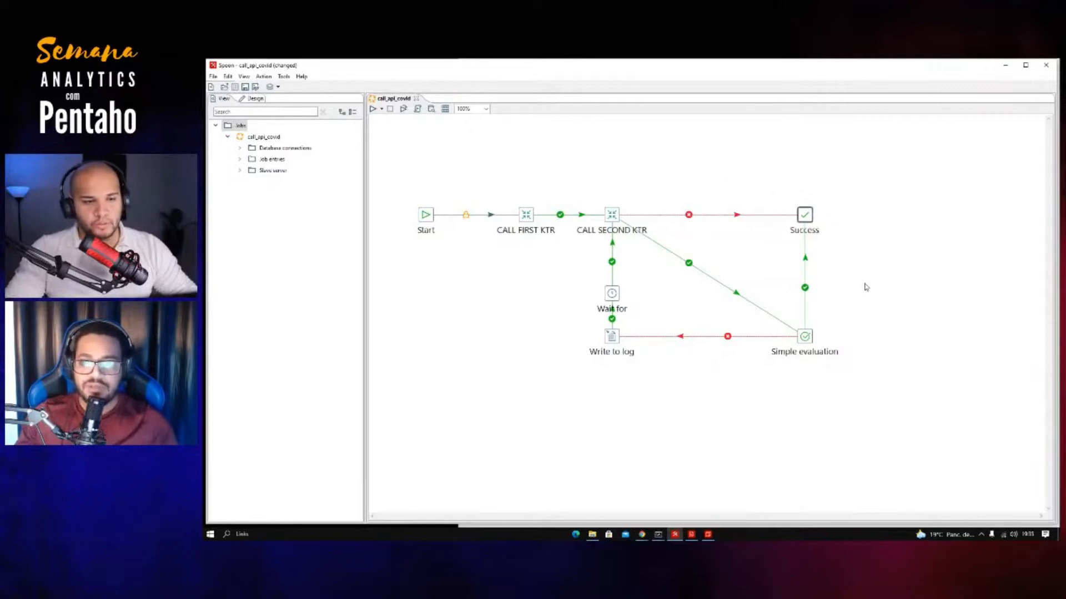
{"action": "left_click", "coordinate": [1056, 535]}
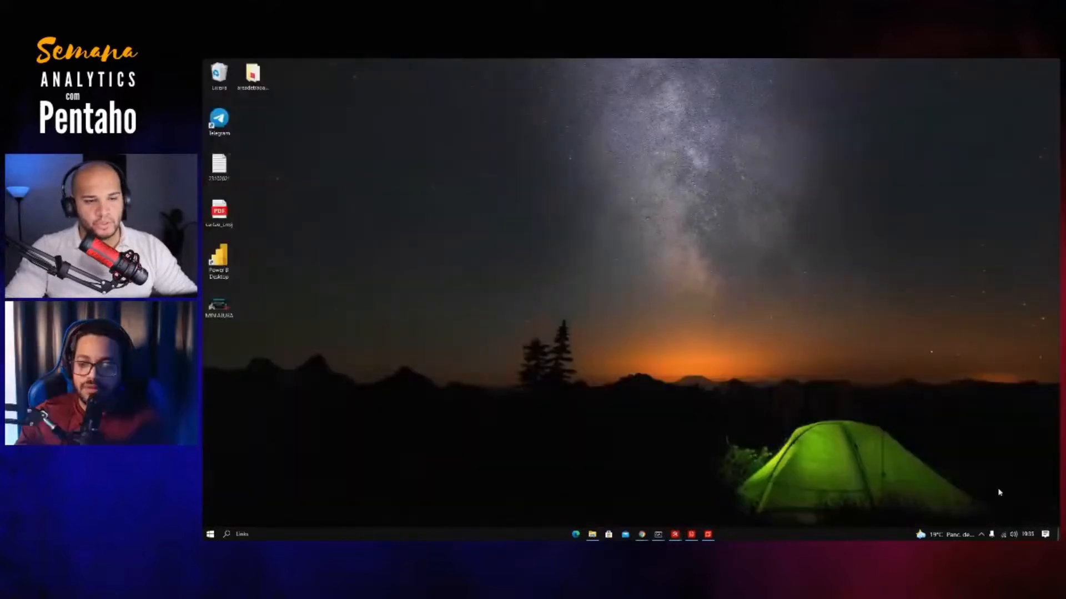
{"action": "right_click", "coordinate": [869, 396]}
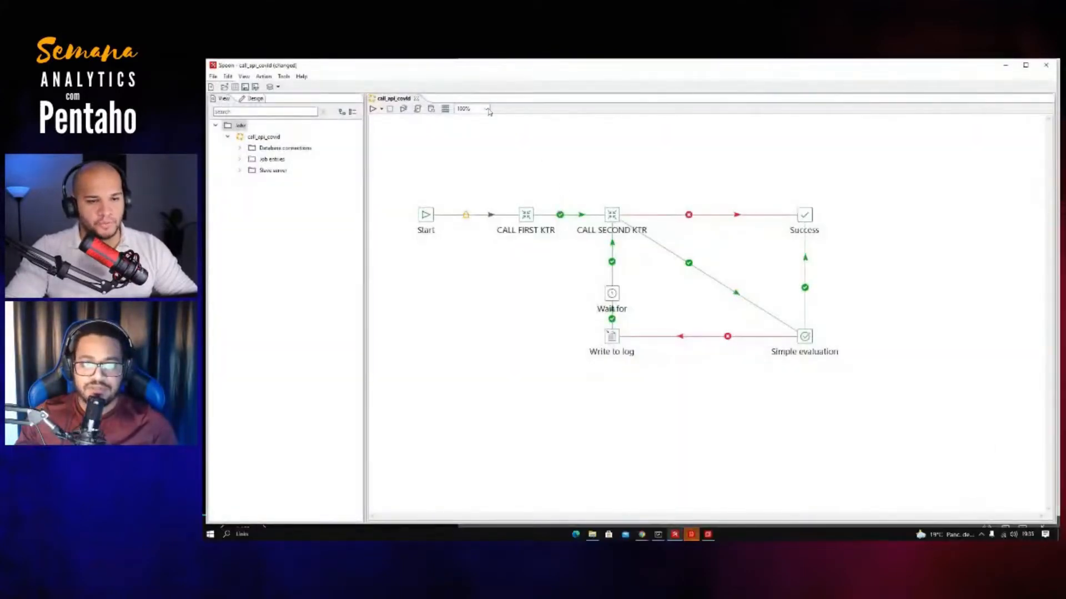
Step: Enlarge the job canvas to 150% and move all entries up and left so the whole diagram fits
{"action": "left_click", "coordinate": [486, 109]}
{"action": "left_click", "coordinate": [464, 125]}
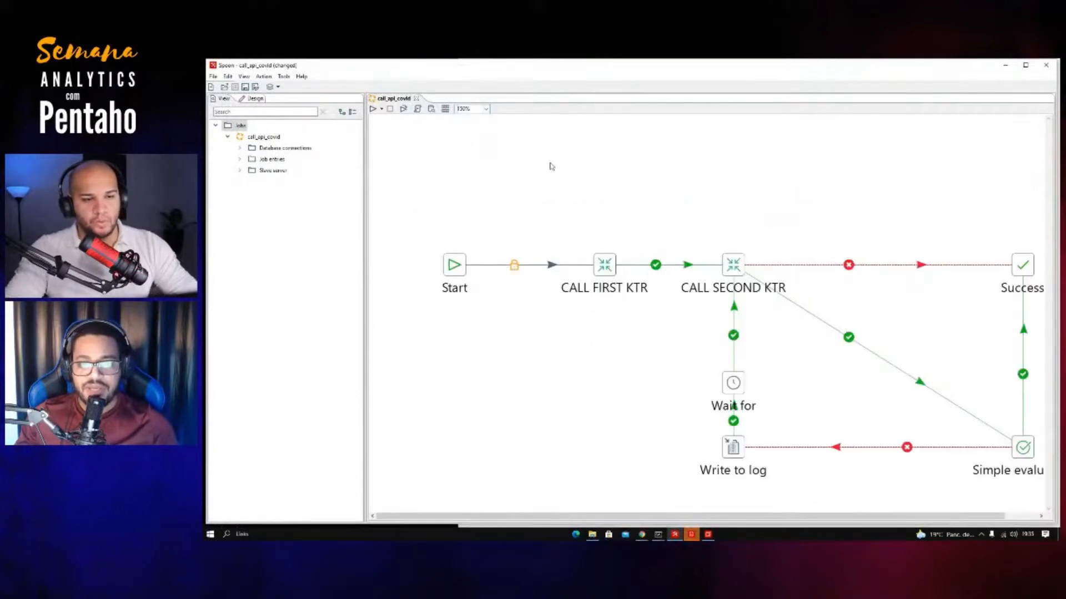
{"action": "left_click_drag", "start_coordinate": [431, 195], "coordinate": [1043, 489]}
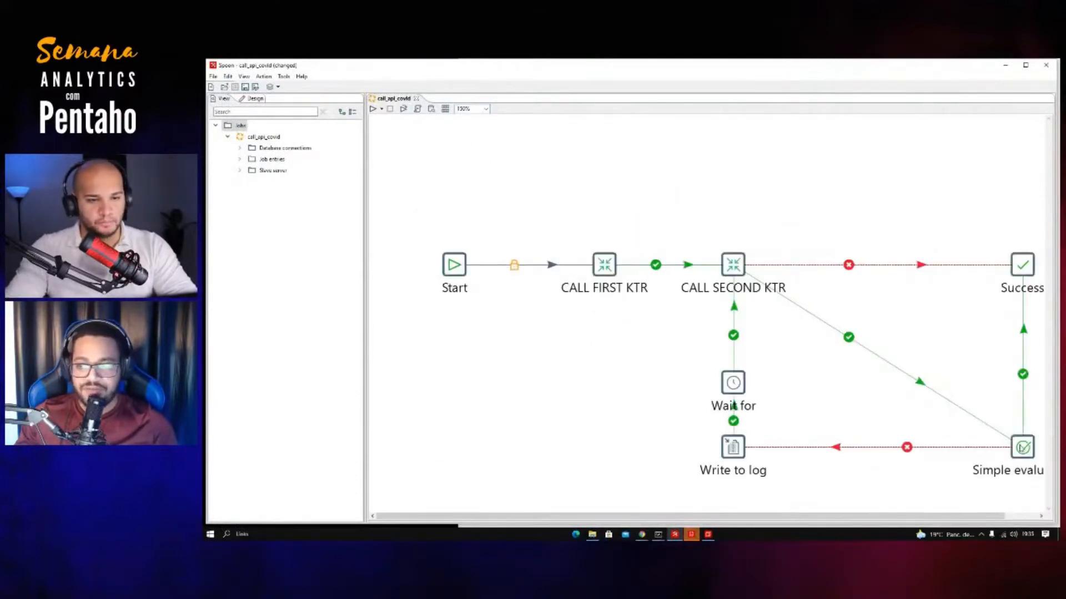
{"action": "left_click_drag", "start_coordinate": [1018, 444], "coordinate": [970, 379]}
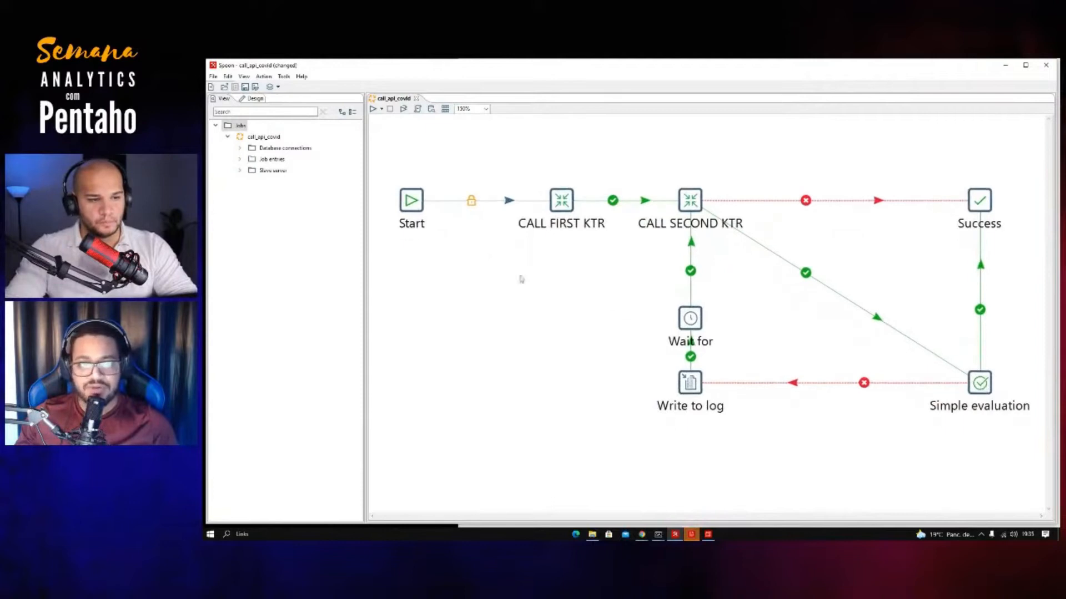
{"action": "left_click", "coordinate": [702, 160]}
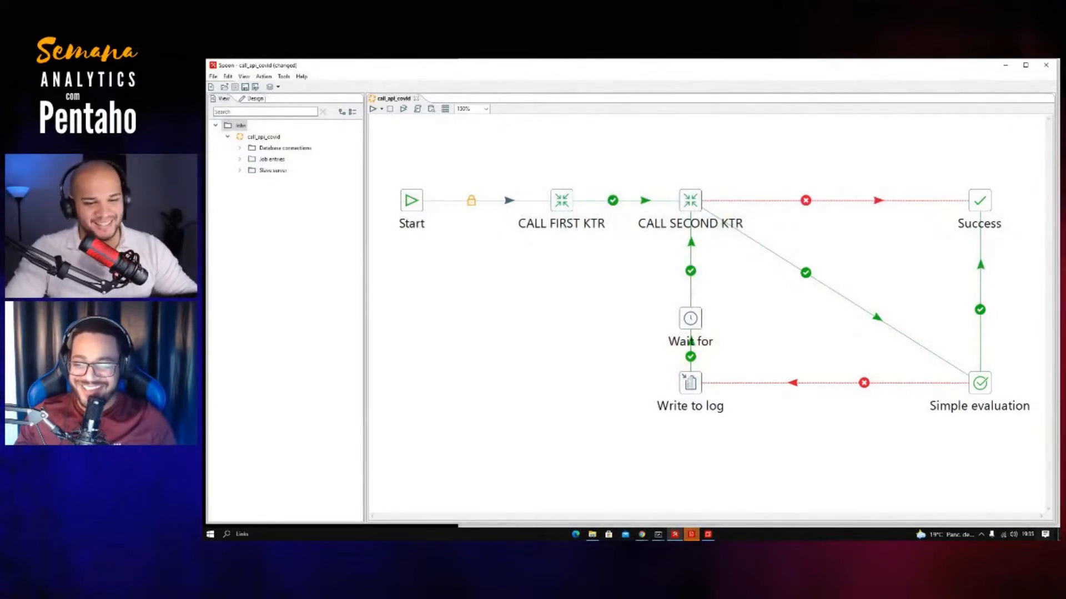
Step: Set the job canvas zoom back to 100%
{"action": "left_click", "coordinate": [485, 109]}
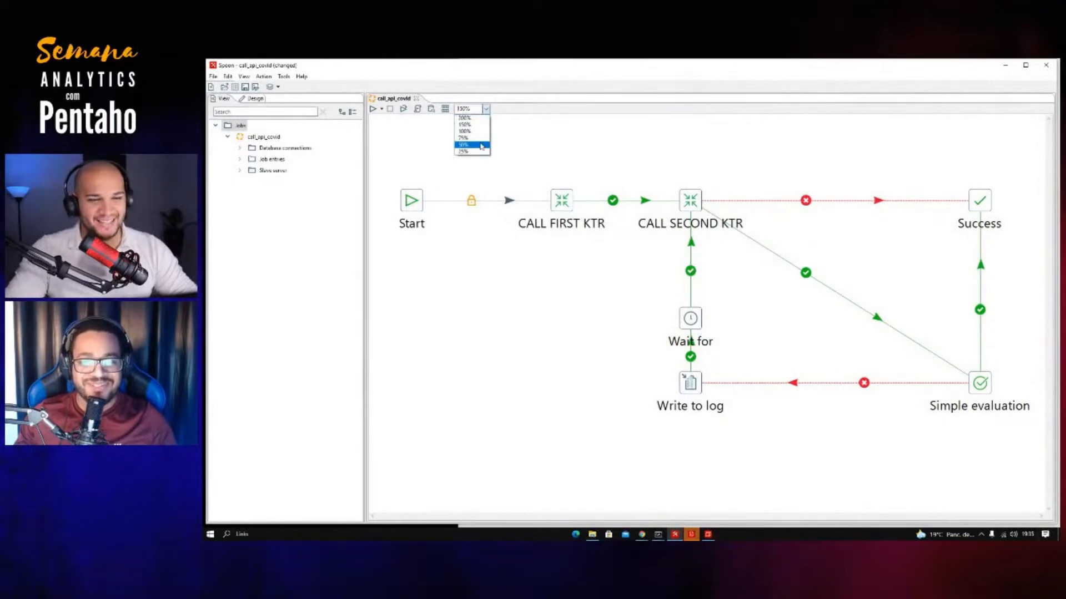
{"action": "left_click", "coordinate": [477, 132]}
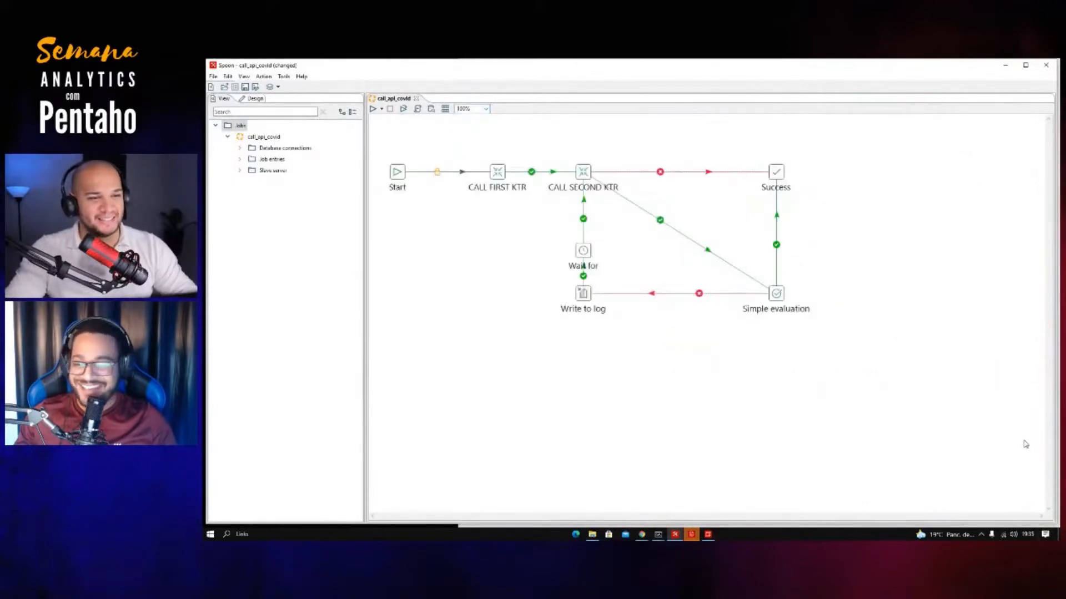
Step: Set the Windows display scale to 150% in the desktop's display settings and close the settings window
{"action": "key", "text": "super+d"}
{"action": "right_click", "coordinate": [783, 312]}
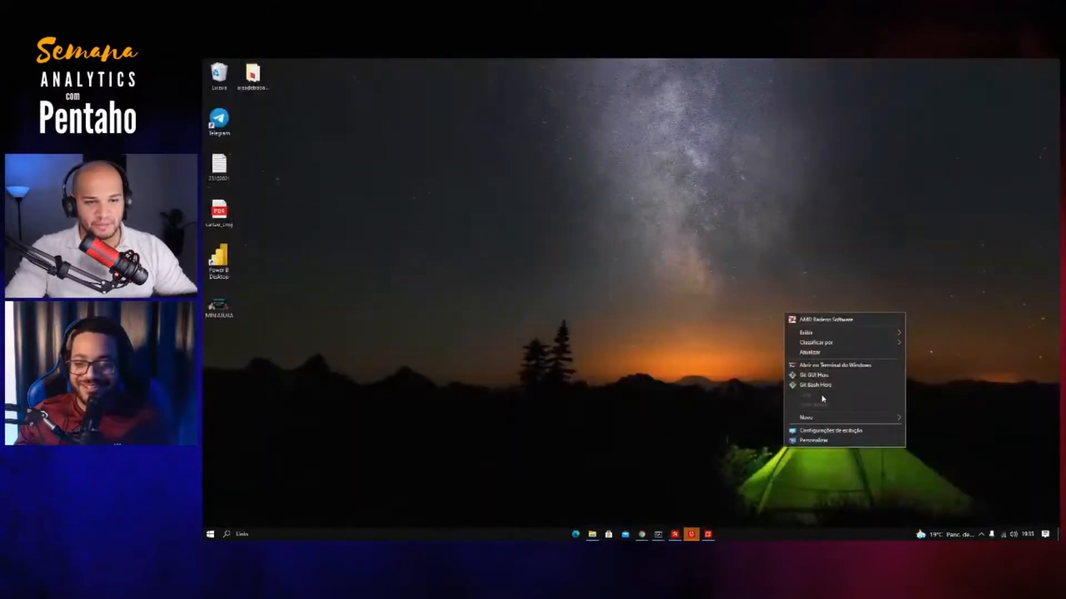
{"action": "left_click", "coordinate": [820, 432]}
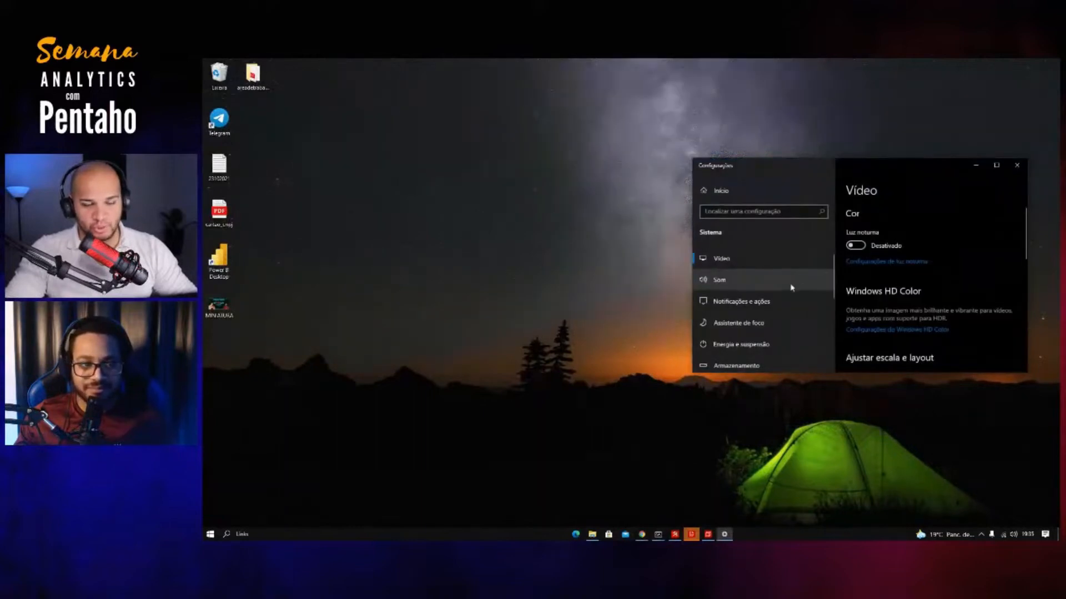
{"action": "left_click_drag", "start_coordinate": [846, 165], "coordinate": [683, 120]}
{"action": "scroll", "coordinate": [773, 258], "scroll_direction": "down", "scroll_amount": 2}
{"action": "scroll", "coordinate": [774, 259], "scroll_direction": "down", "scroll_amount": 1}
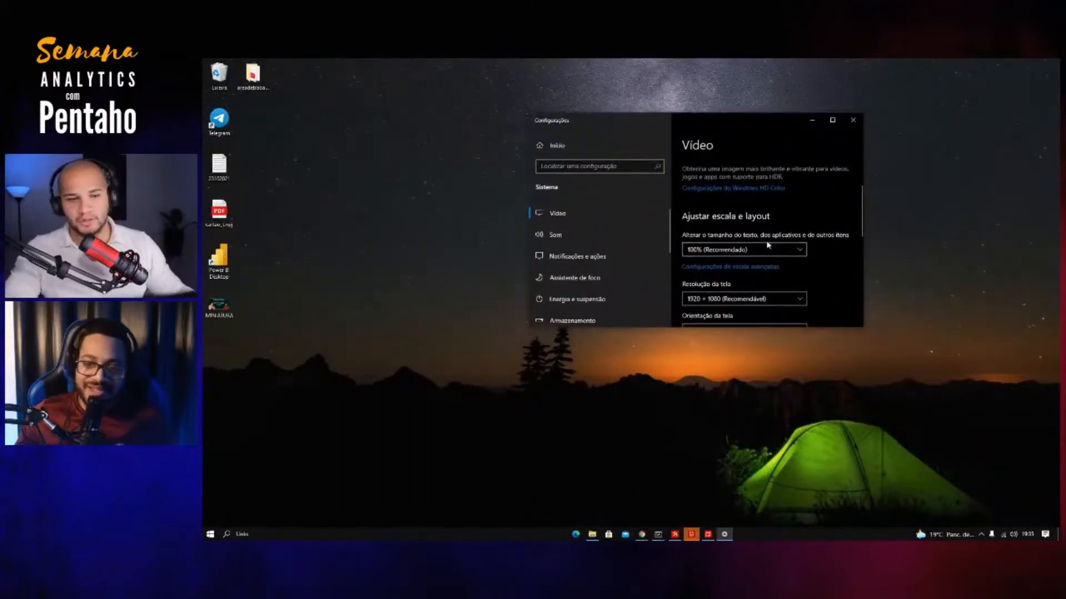
{"action": "left_click", "coordinate": [768, 255]}
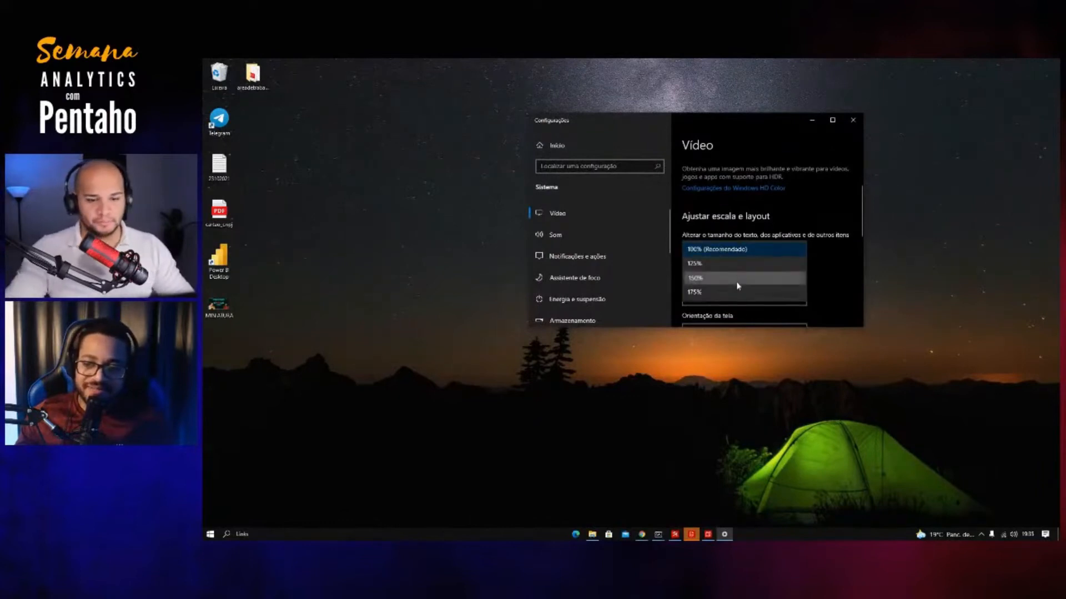
{"action": "key", "text": "Return"}
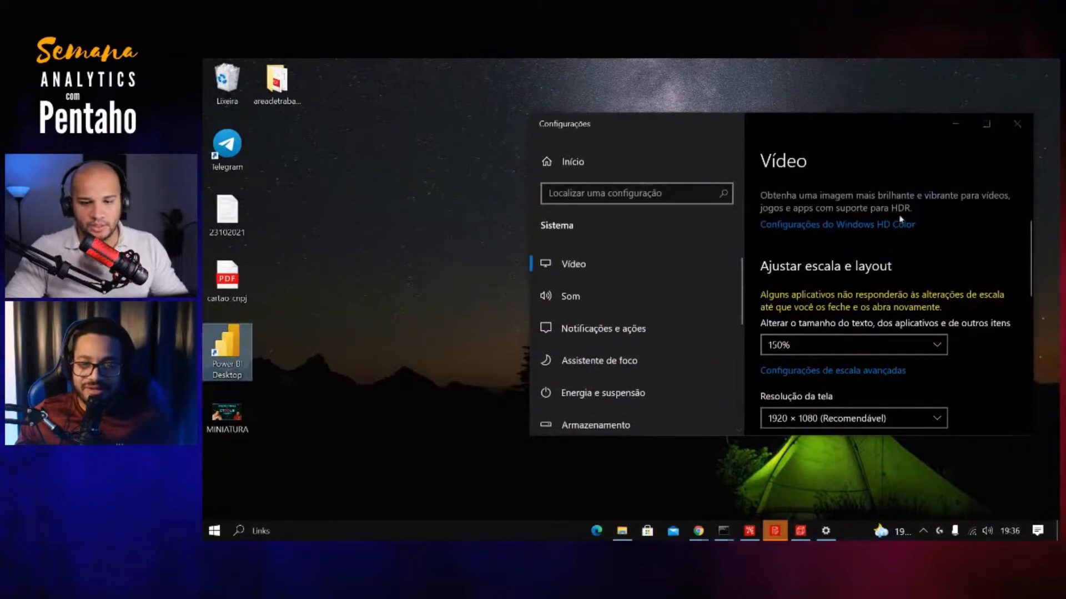
{"action": "left_click", "coordinate": [1017, 126]}
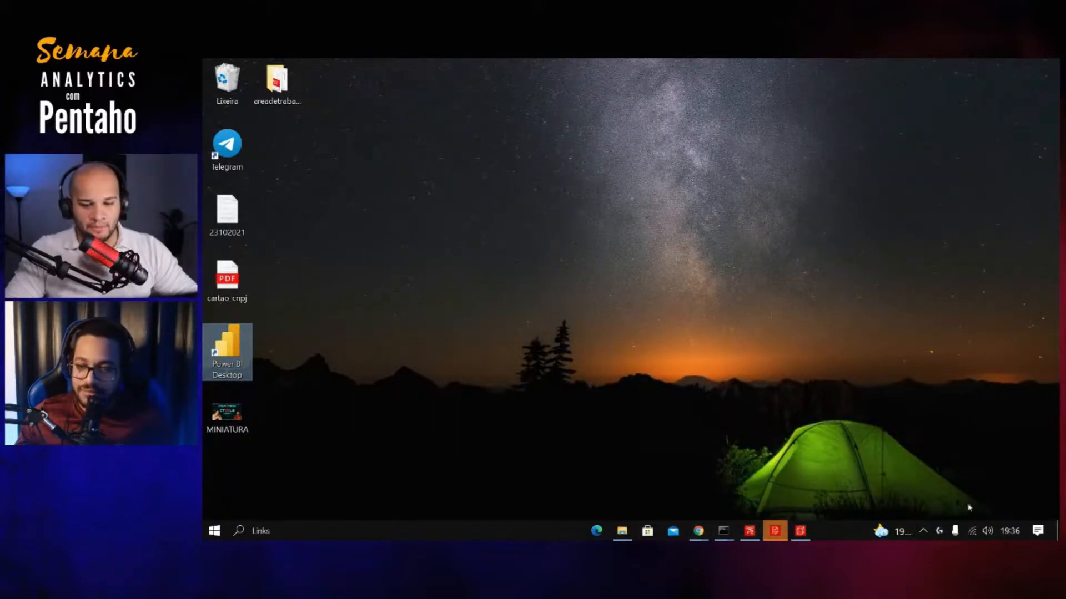
Step: Switch back to Spoon and save the call_api_covid job
{"action": "left_click", "coordinate": [749, 531]}
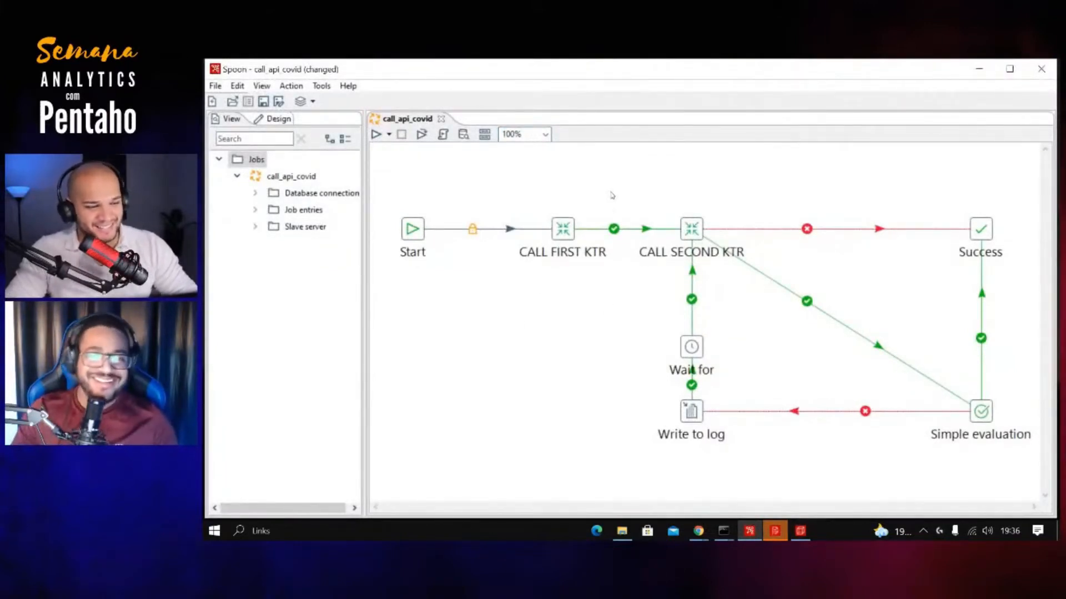
{"action": "key", "text": "ctrl+s"}
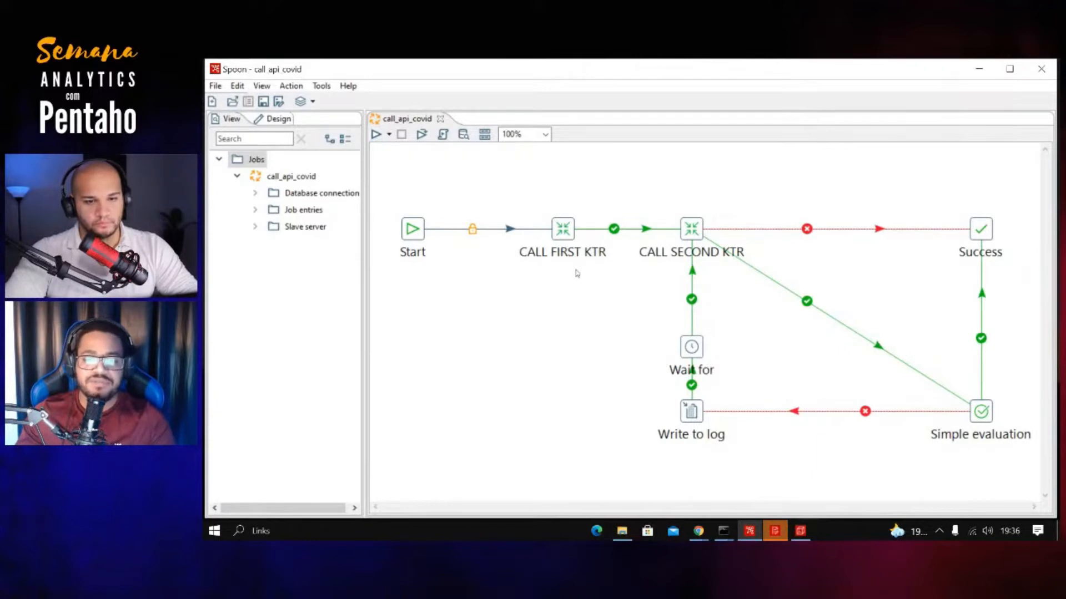
Step: Open the transformation referenced by the CALL FIRST KTR job entry
{"action": "left_click", "coordinate": [561, 231]}
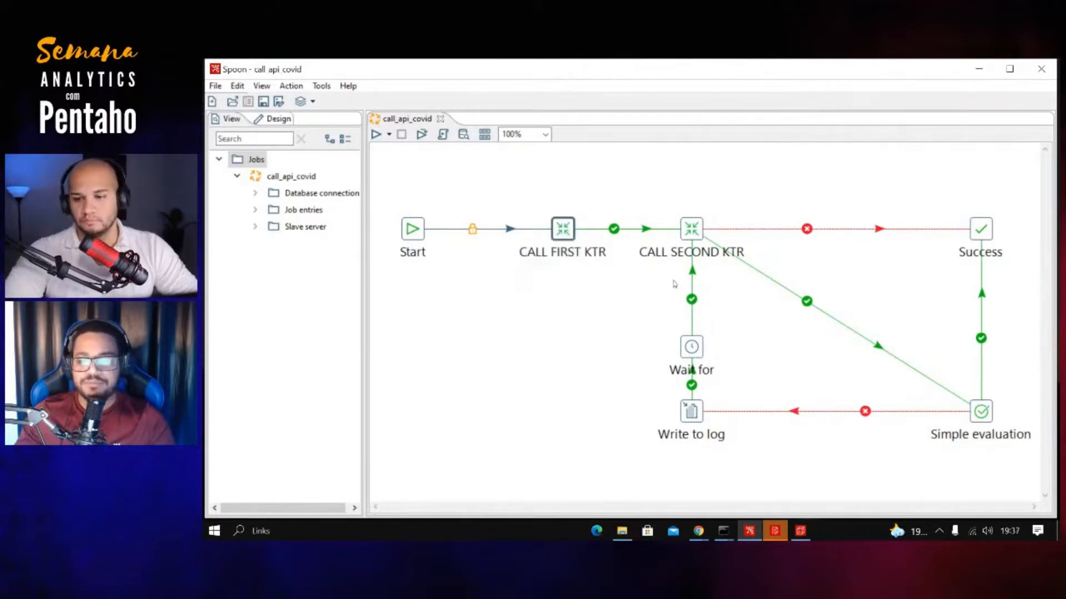
{"action": "right_click", "coordinate": [561, 228]}
{"action": "mouse_move", "coordinate": [670, 283]}
{"action": "left_click", "coordinate": [787, 281]}
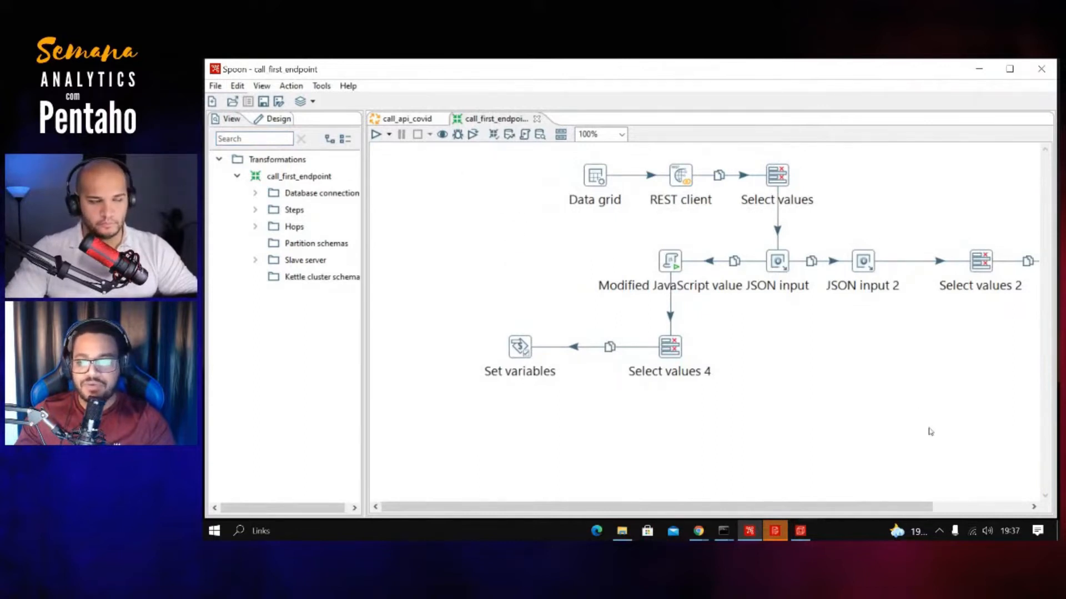
Step: Move the Set variables step right, closer to Select values 4, in the call_first_endpoint transformation
{"action": "left_click_drag", "start_coordinate": [771, 504], "coordinate": [892, 512]}
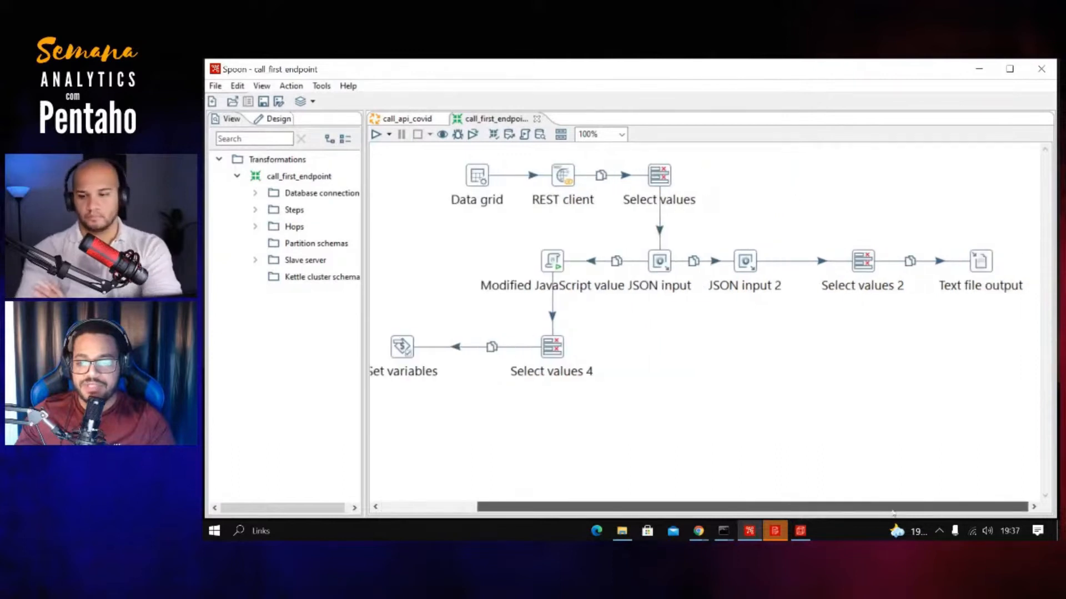
{"action": "left_click_drag", "start_coordinate": [406, 355], "coordinate": [460, 355]}
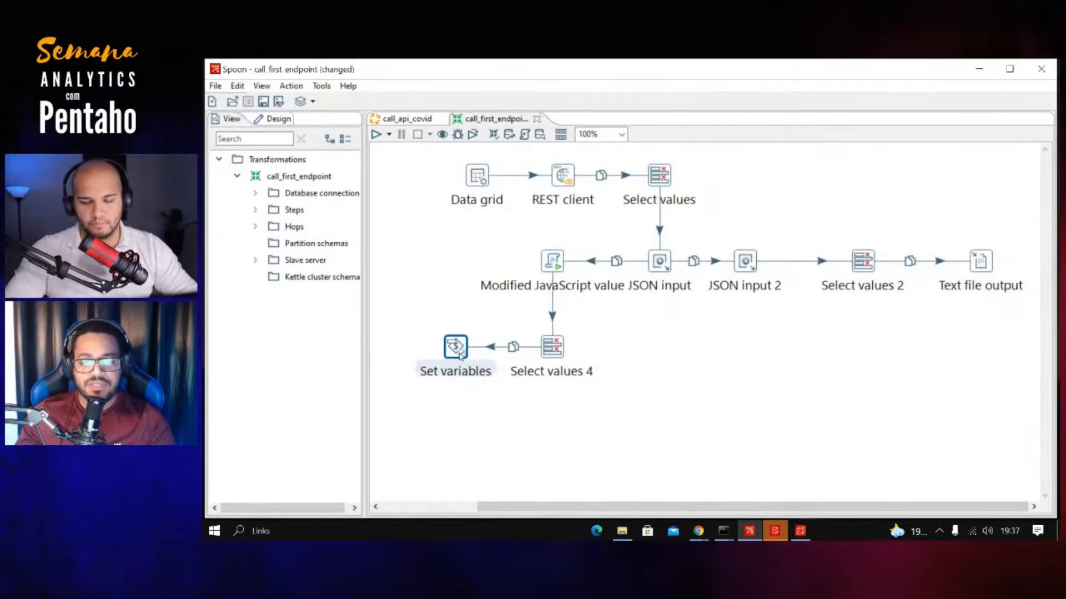
{"action": "left_click", "coordinate": [555, 356]}
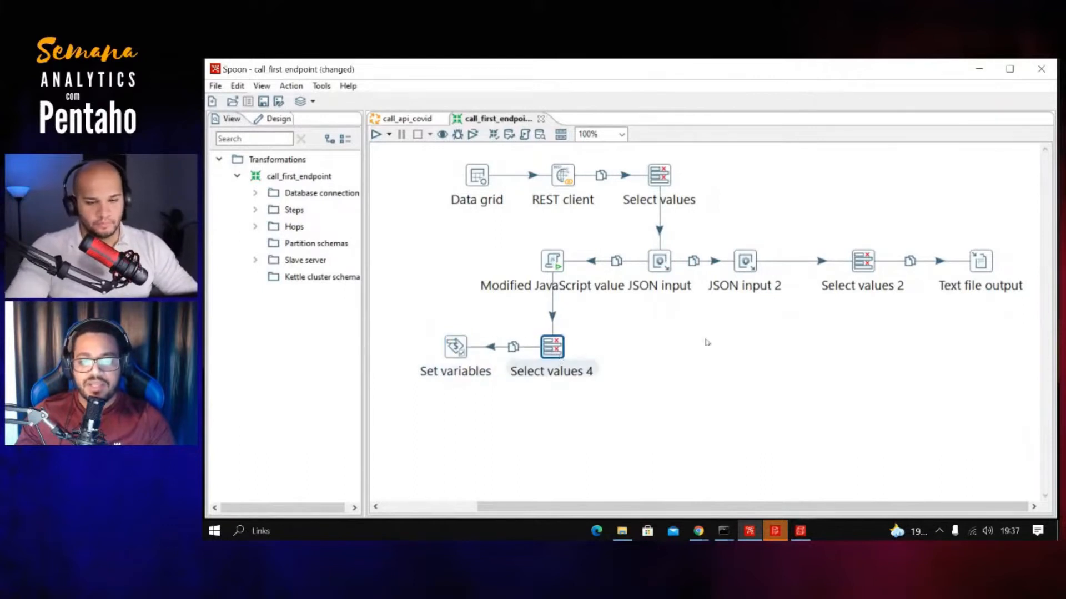
Step: Examine the field definitions and data row of the Data grid step without changing them
{"action": "left_click", "coordinate": [476, 178]}
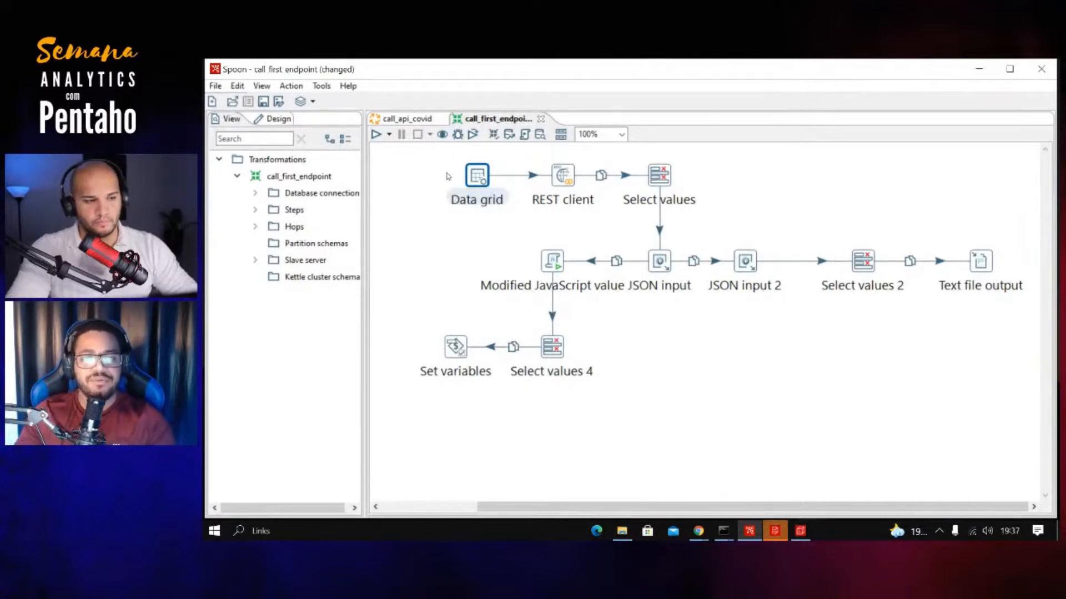
{"action": "double_click", "coordinate": [513, 229]}
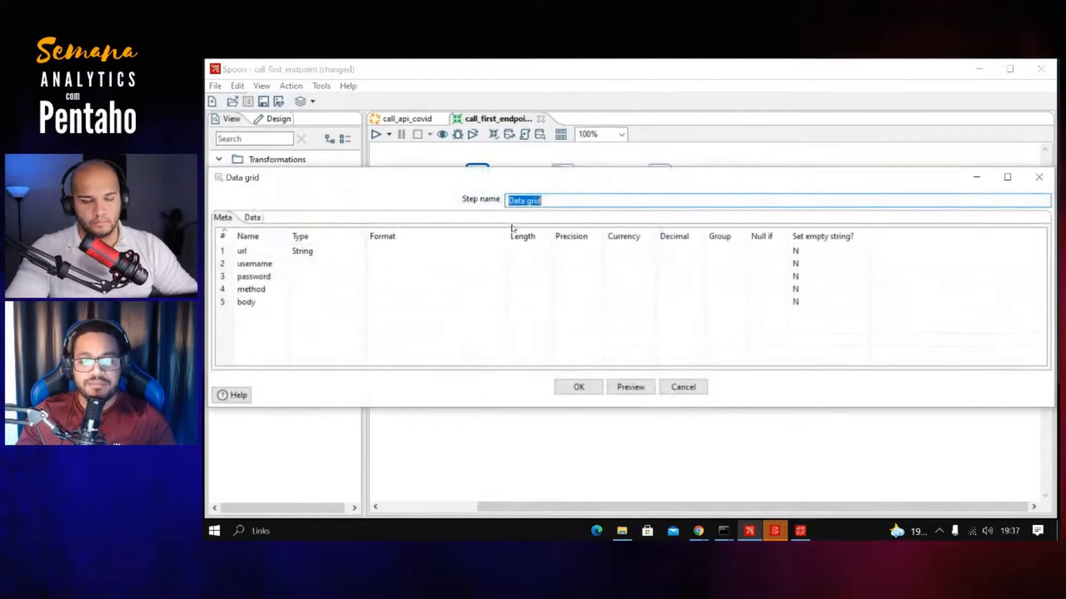
{"action": "left_click", "coordinate": [252, 218]}
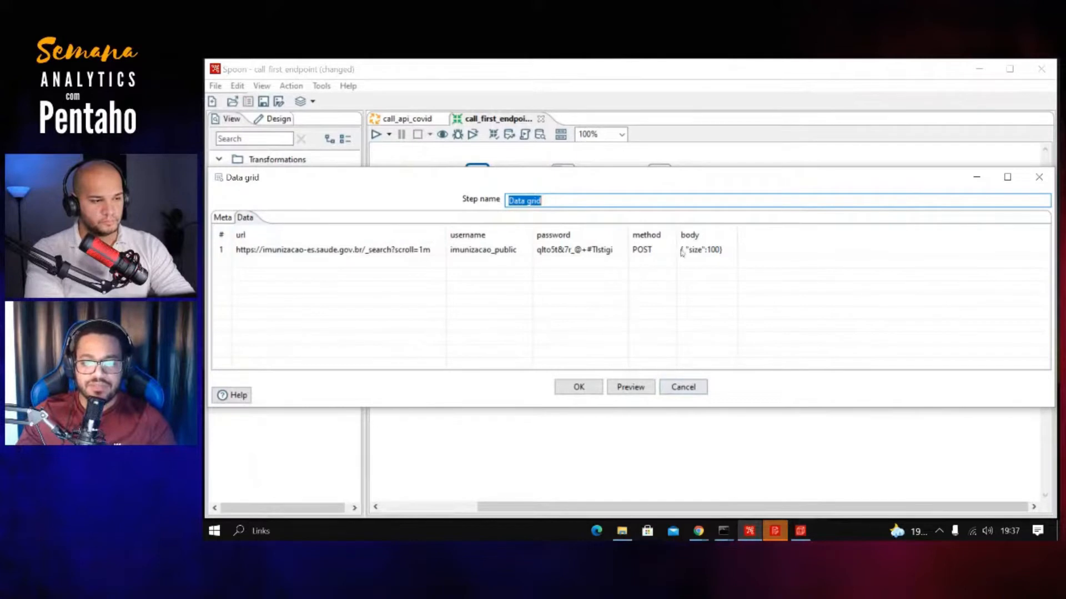
{"action": "left_click", "coordinate": [686, 386]}
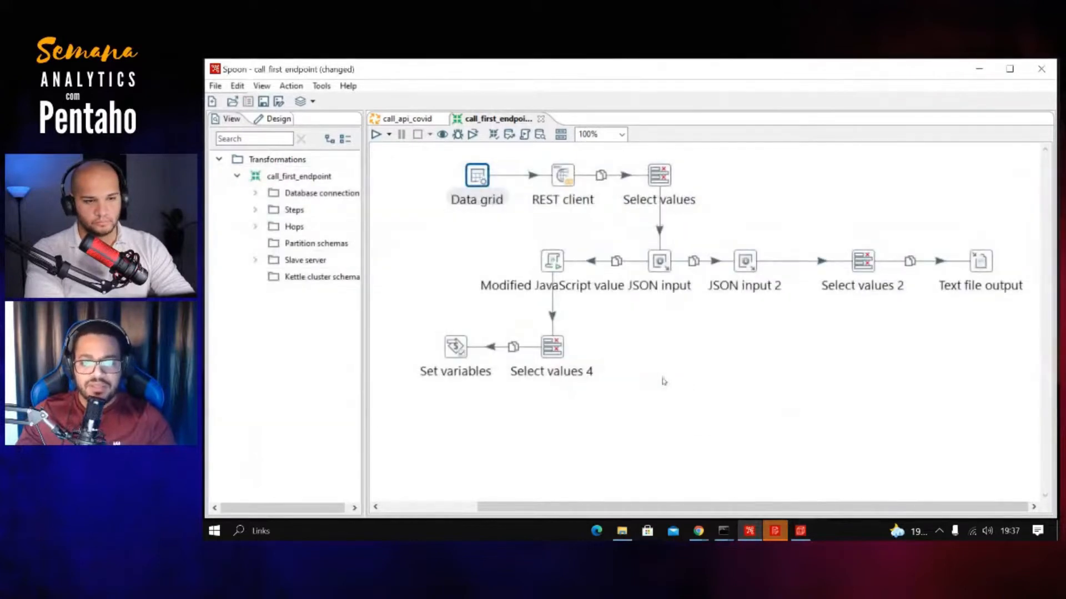
Step: Examine the REST client step's general settings, especially its HTTP method, and close them unchanged
{"action": "mouse_move", "coordinate": [472, 177]}
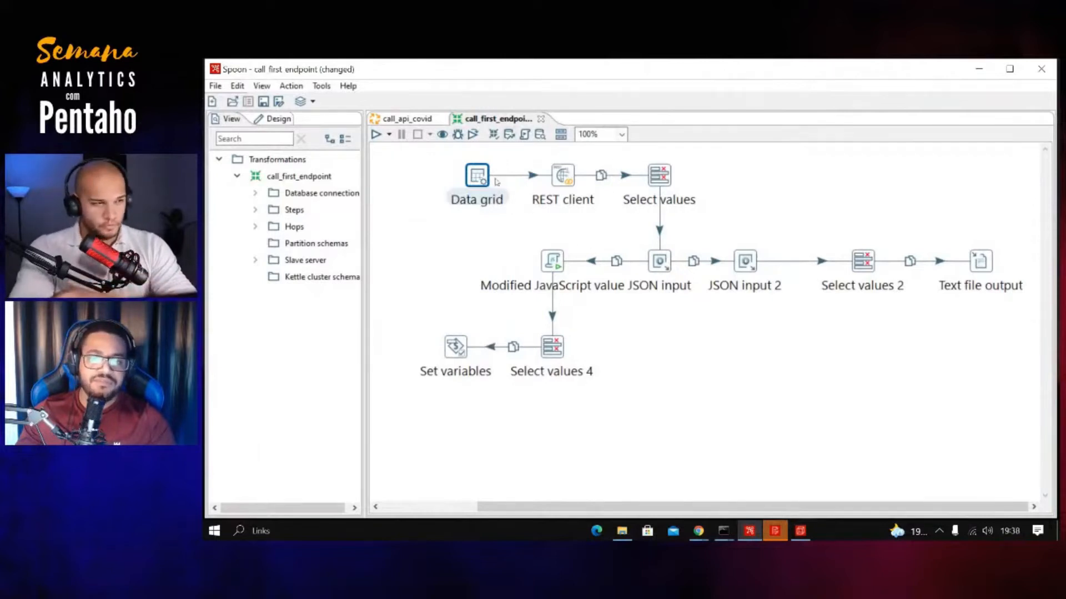
{"action": "left_click", "coordinate": [562, 176]}
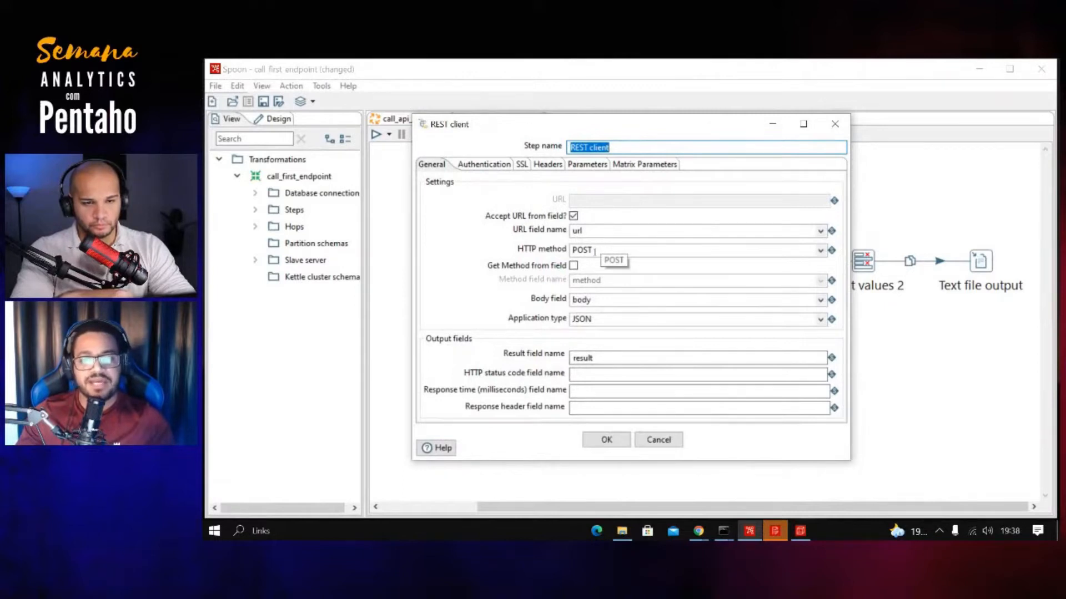
{"action": "left_click", "coordinate": [594, 250]}
{"action": "double_click", "coordinate": [593, 249]}
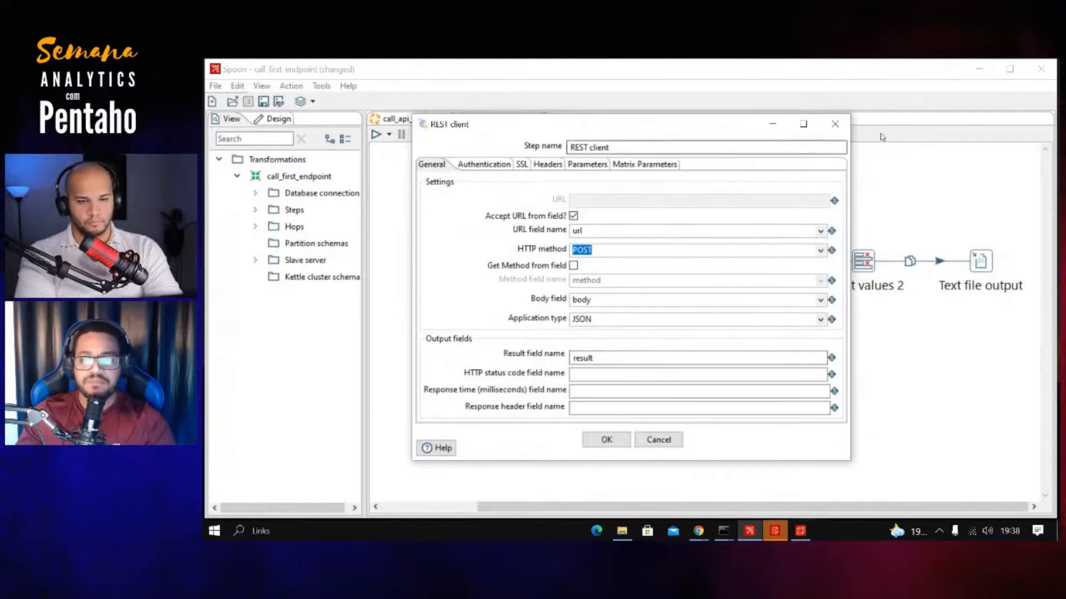
{"action": "left_click", "coordinate": [835, 124]}
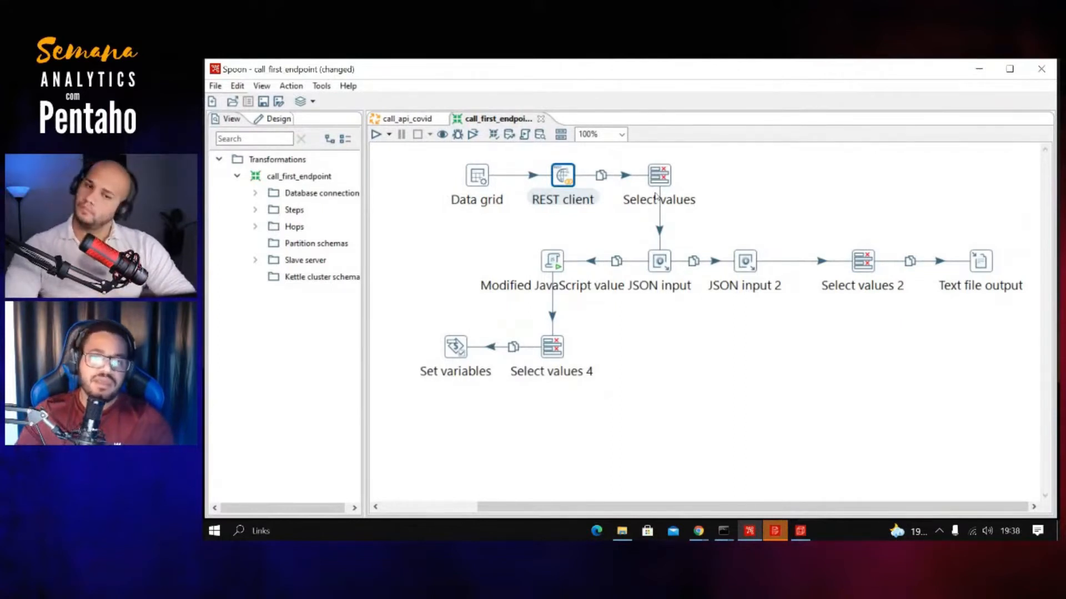
Step: Examine the field names and JSON paths extracted by the JSON input step
{"action": "double_click", "coordinate": [661, 265]}
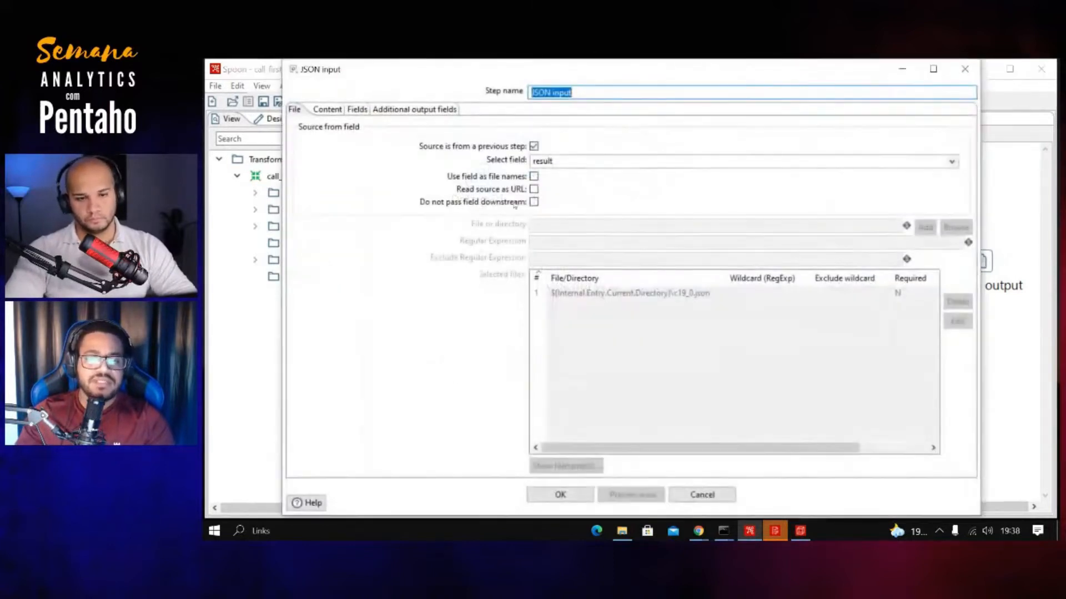
{"action": "left_click", "coordinate": [351, 113]}
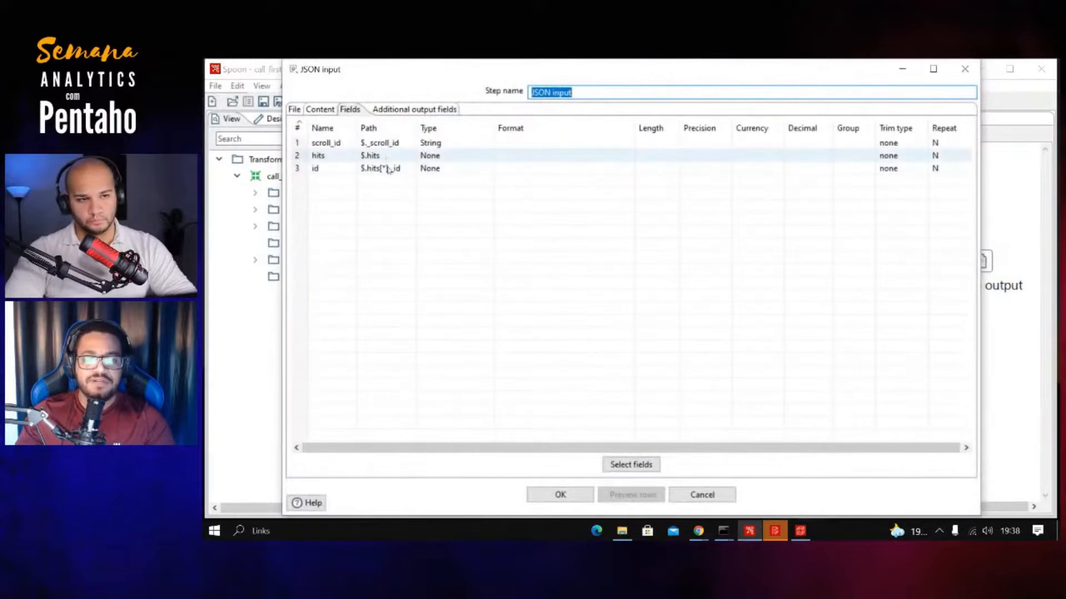
{"action": "left_click", "coordinate": [966, 69]}
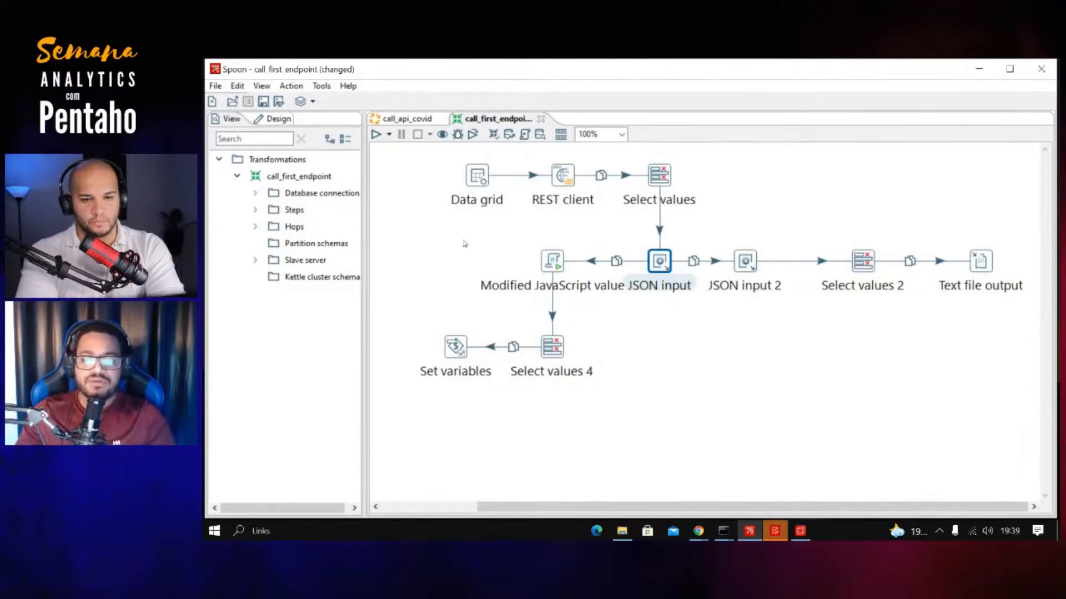
Step: Move Modified JavaScript value, Select values 4 and Set variables left together, away from JSON input
{"action": "left_click_drag", "start_coordinate": [433, 239], "coordinate": [523, 355]}
{"action": "left_click", "coordinate": [654, 364]}
Step: Examine the full field list of JSON input 2 and the filename and extension settings of Text file output
{"action": "double_click", "coordinate": [745, 261]}
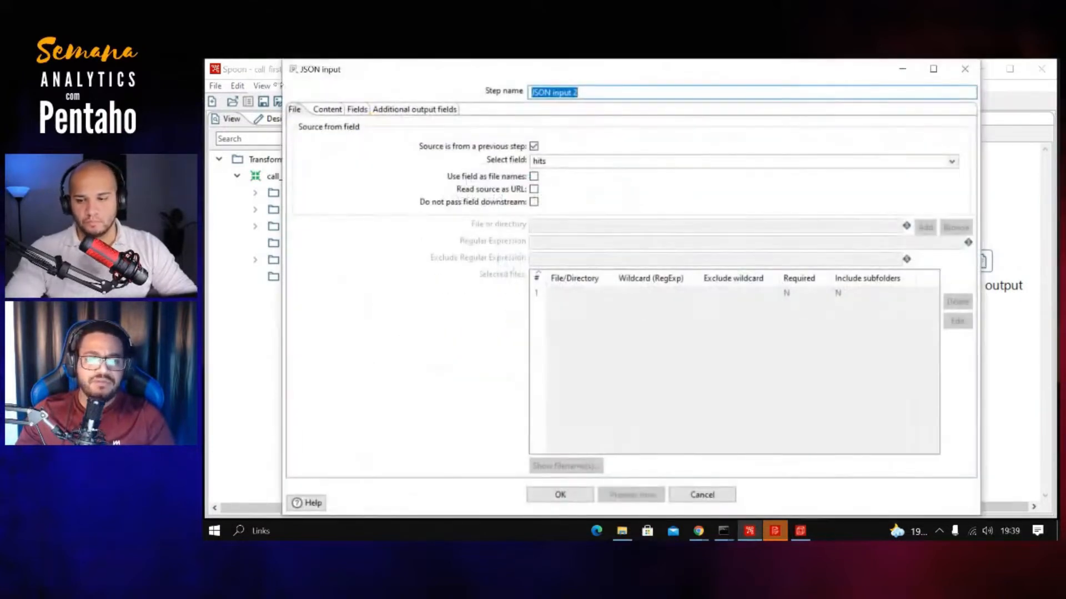
{"action": "left_click", "coordinate": [357, 109]}
{"action": "scroll", "coordinate": [634, 171], "scroll_direction": "down", "scroll_amount": 4}
{"action": "scroll", "coordinate": [635, 171], "scroll_direction": "down", "scroll_amount": 2}
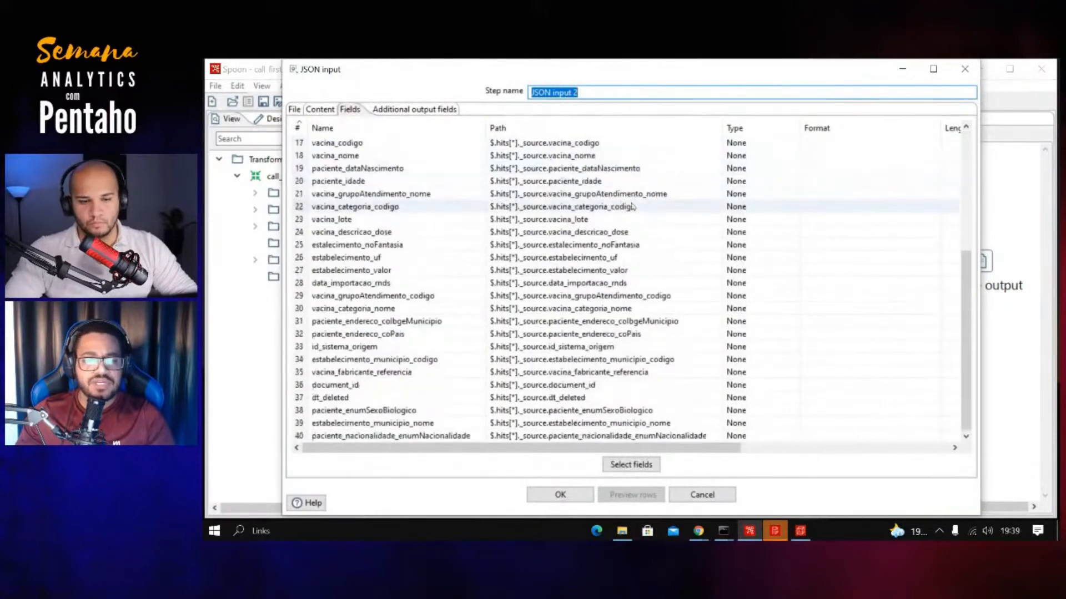
{"action": "scroll", "coordinate": [618, 415], "scroll_direction": "up", "scroll_amount": 6}
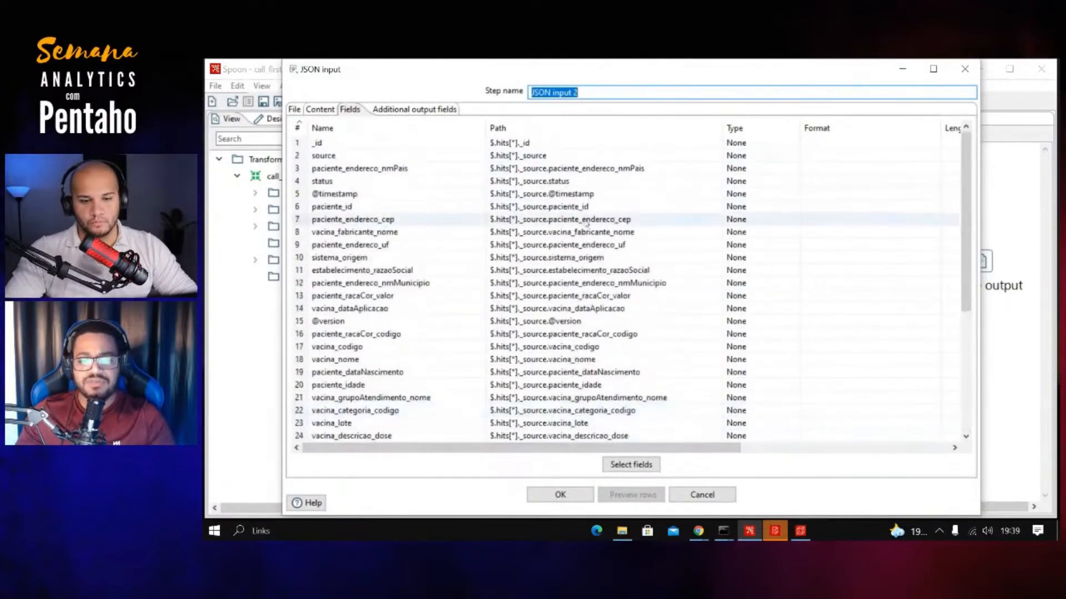
{"action": "left_click", "coordinate": [723, 499]}
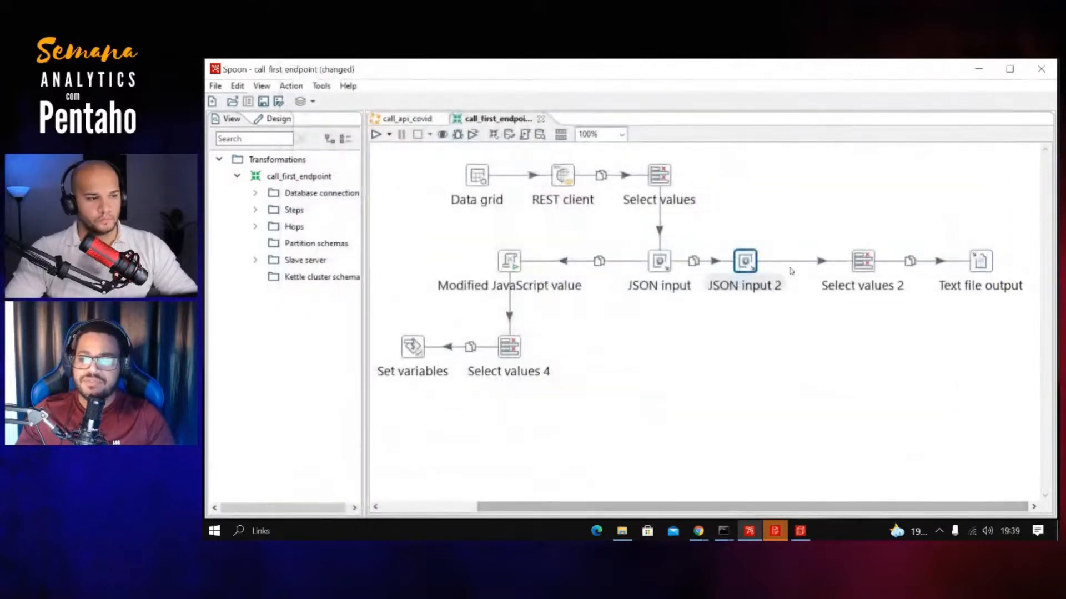
{"action": "left_click", "coordinate": [981, 260]}
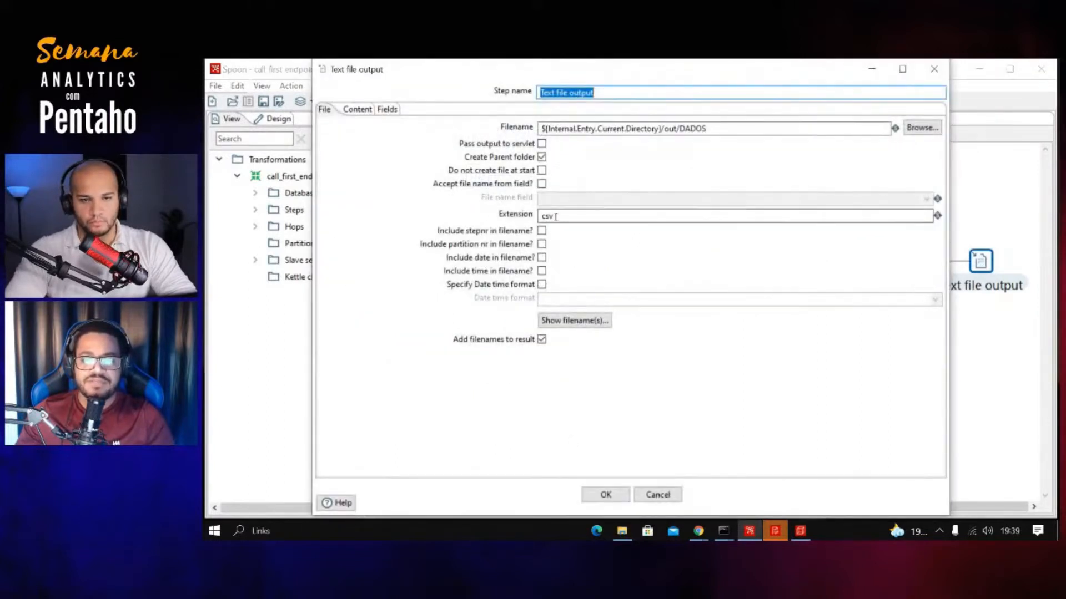
{"action": "left_click", "coordinate": [923, 73]}
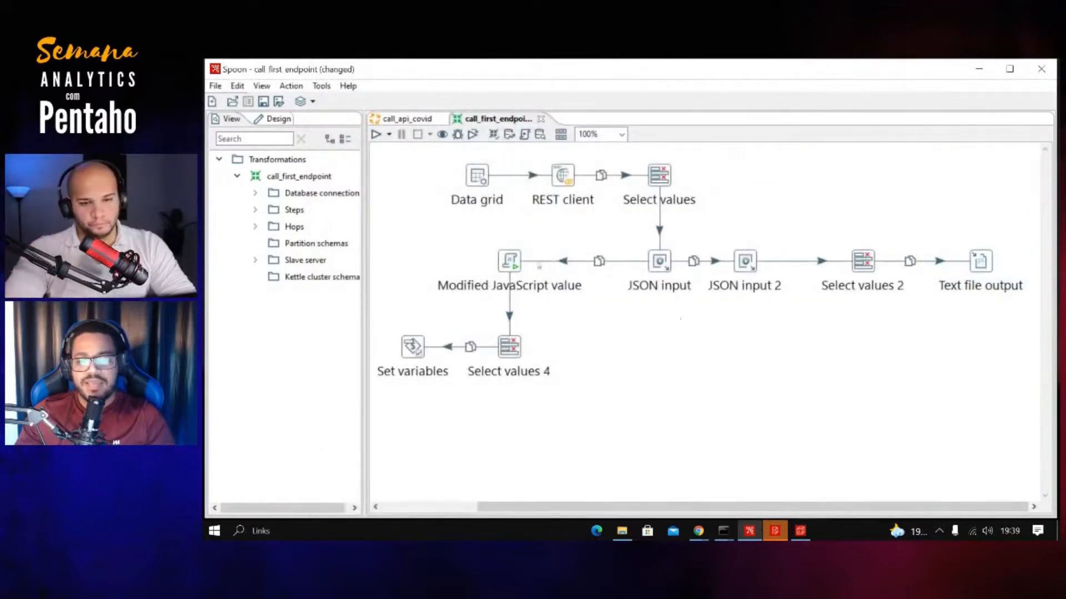
Step: Shift Modified JavaScript value, Select values 4 and Set variables slightly right, keeping the first two vertically aligned
{"action": "left_click_drag", "start_coordinate": [377, 239], "coordinate": [618, 425]}
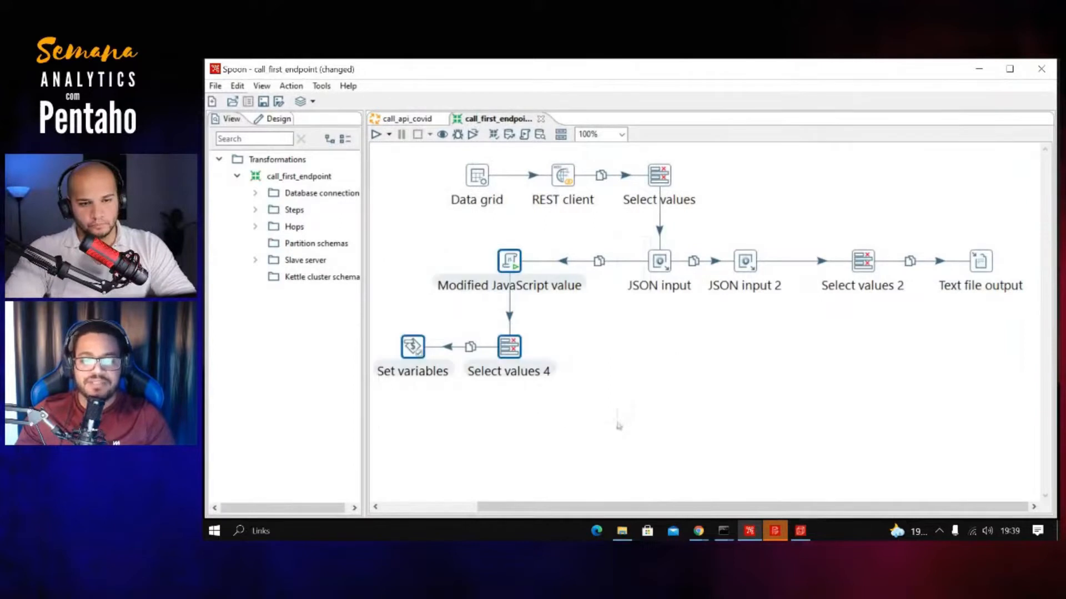
{"action": "left_click", "coordinate": [644, 406]}
{"action": "left_click_drag", "start_coordinate": [378, 237], "coordinate": [614, 397]}
{"action": "left_click", "coordinate": [606, 361]}
{"action": "left_click_drag", "start_coordinate": [509, 261], "coordinate": [530, 261]}
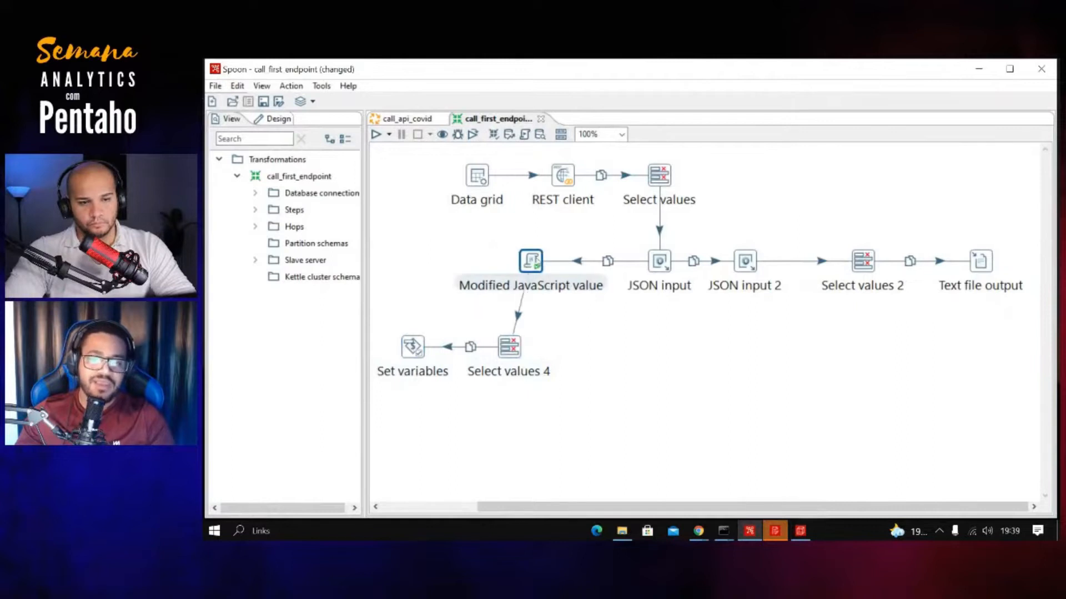
{"action": "left_click_drag", "start_coordinate": [516, 358], "coordinate": [538, 360]}
{"action": "left_click", "coordinate": [654, 339]}
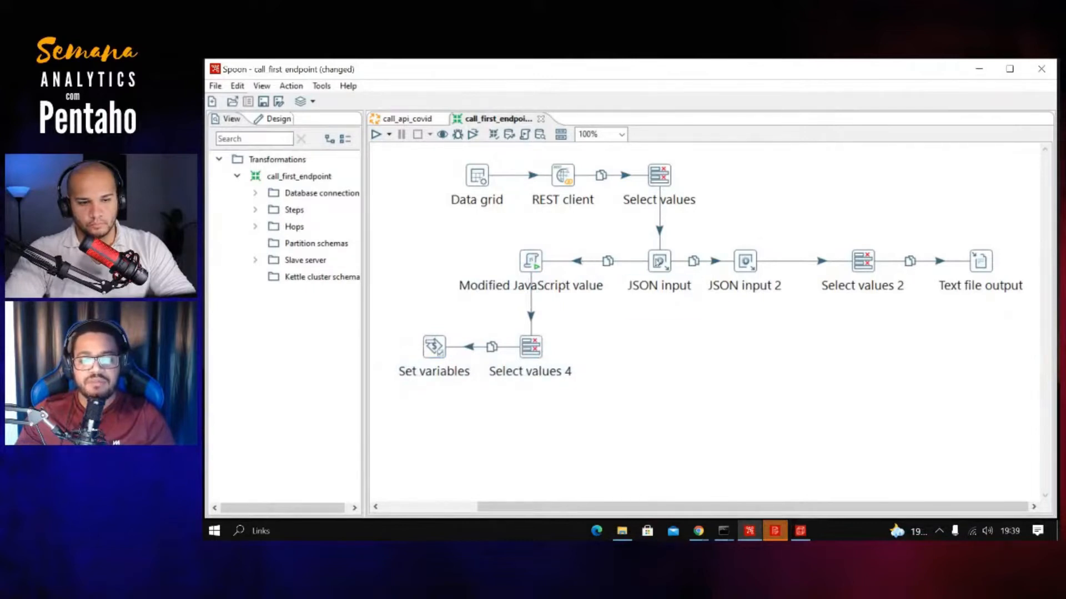
{"action": "left_click", "coordinate": [659, 260]}
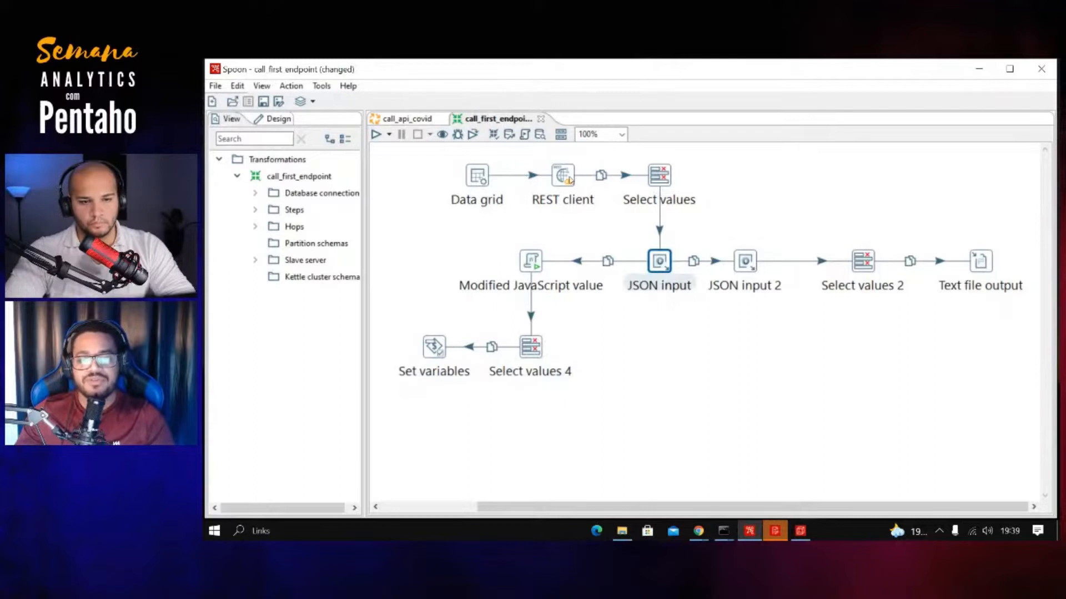
{"action": "mouse_move", "coordinate": [570, 180]}
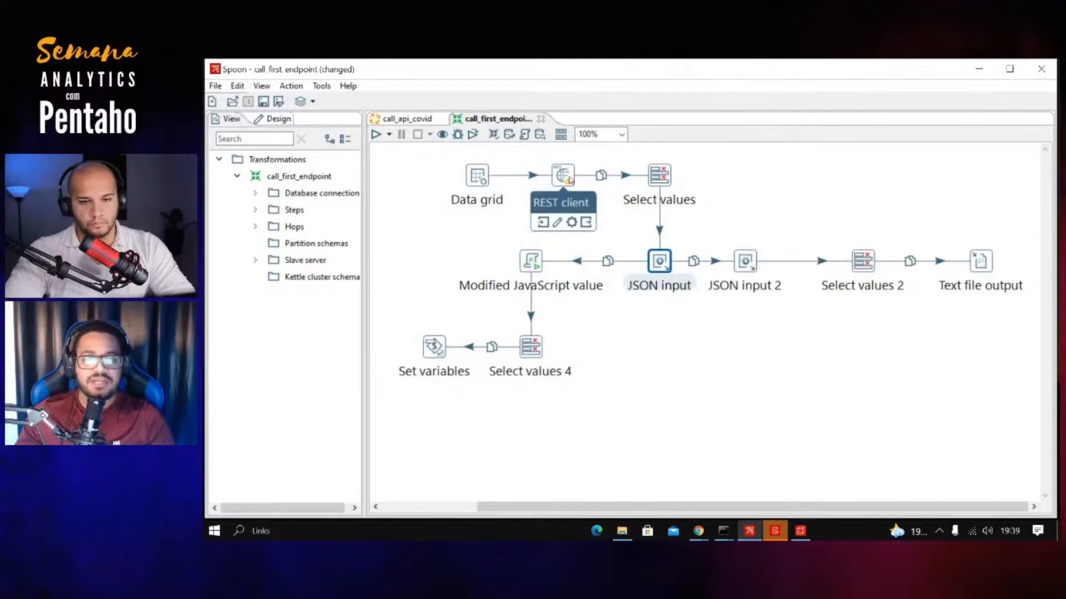
Step: Examine the script in the Modified JavaScript value step that builds body from scroll_id, and close it without keeping changes
{"action": "mouse_move", "coordinate": [664, 175]}
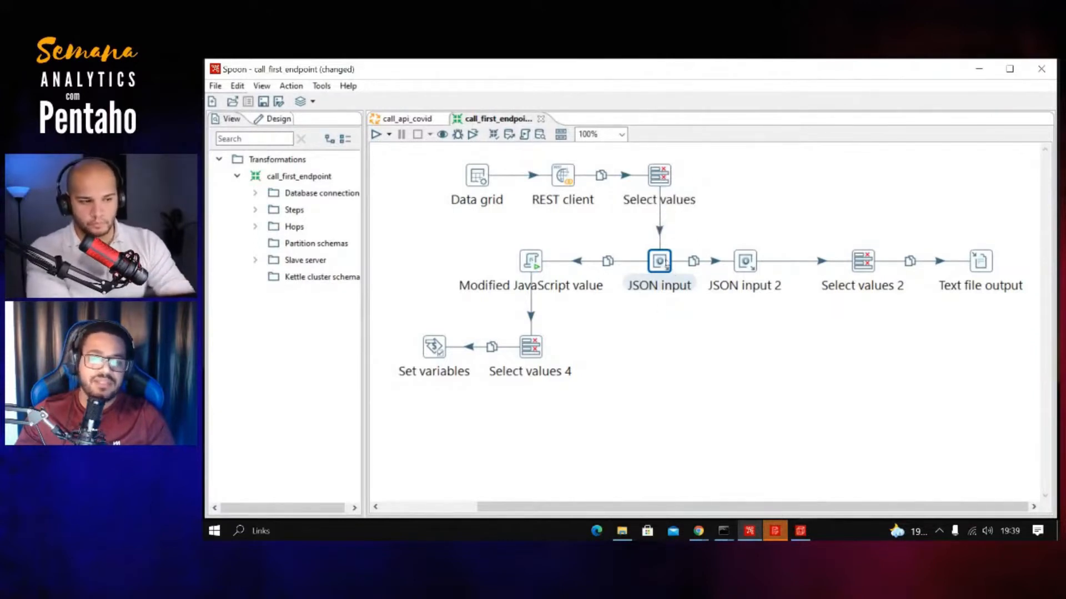
{"action": "mouse_move", "coordinate": [657, 262]}
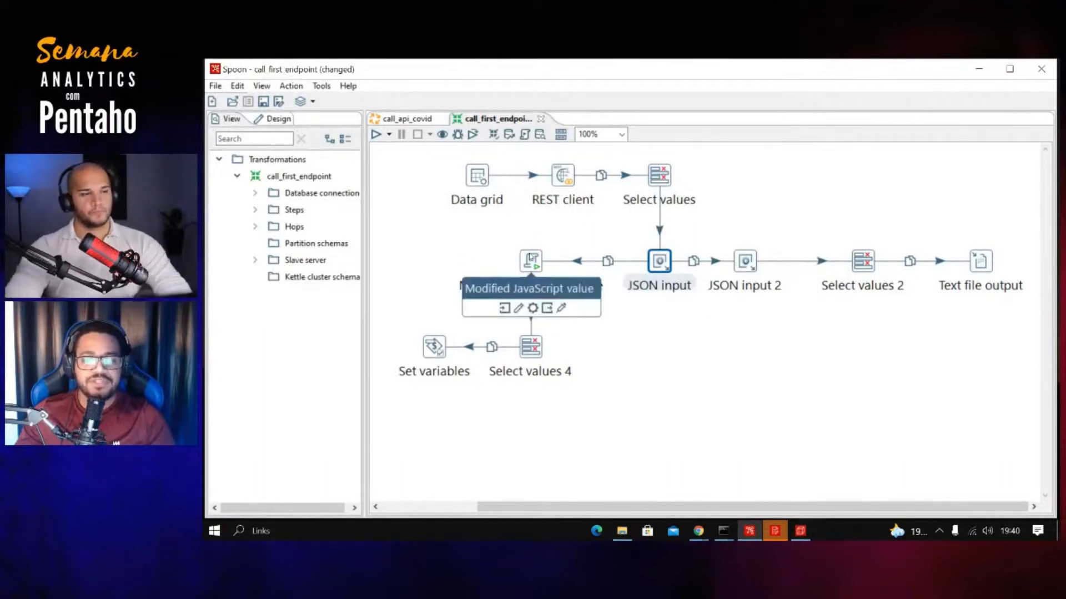
{"action": "left_click", "coordinate": [532, 257]}
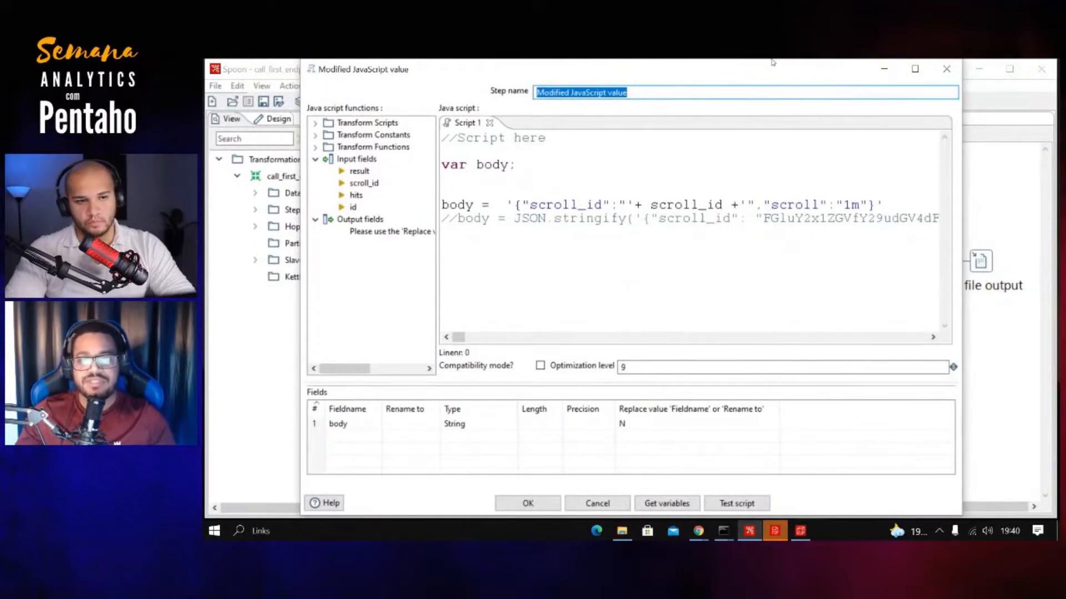
{"action": "left_click_drag", "start_coordinate": [783, 62], "coordinate": [797, 123]}
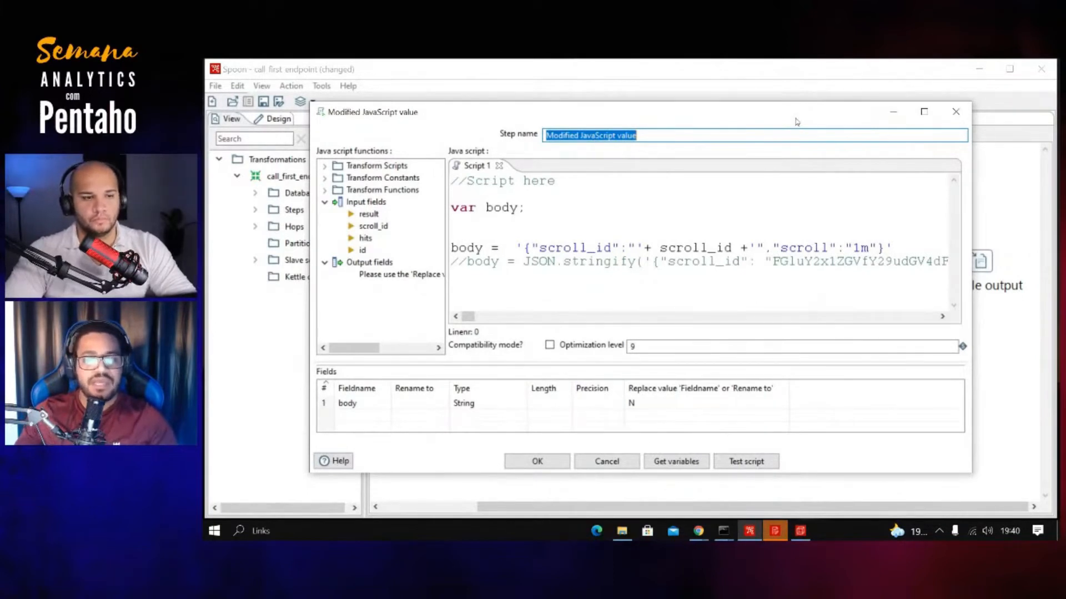
{"action": "left_click_drag", "start_coordinate": [893, 249], "coordinate": [450, 205]}
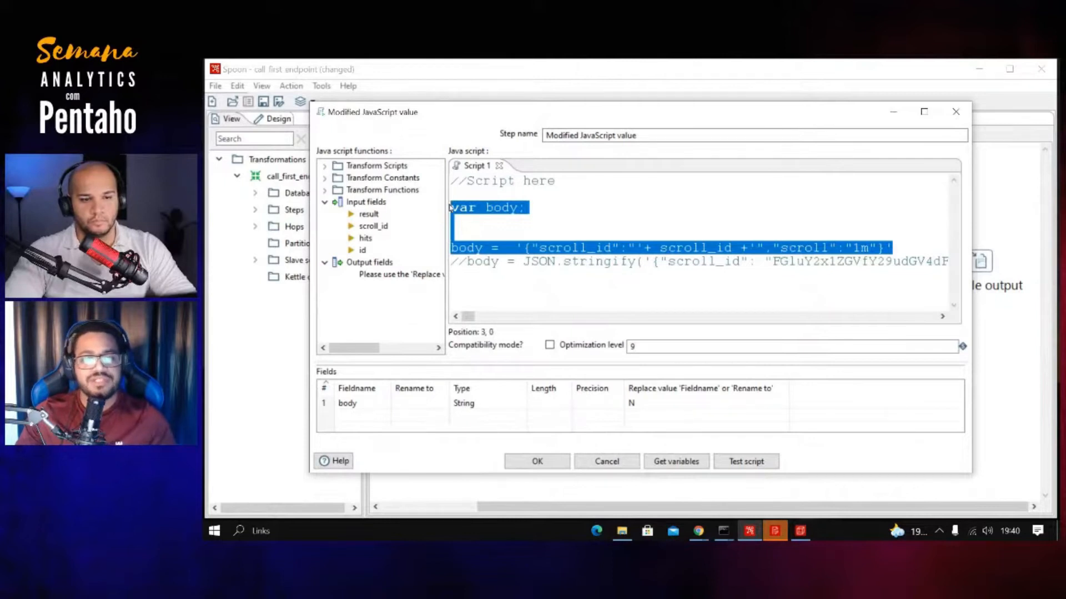
{"action": "left_click", "coordinate": [657, 234]}
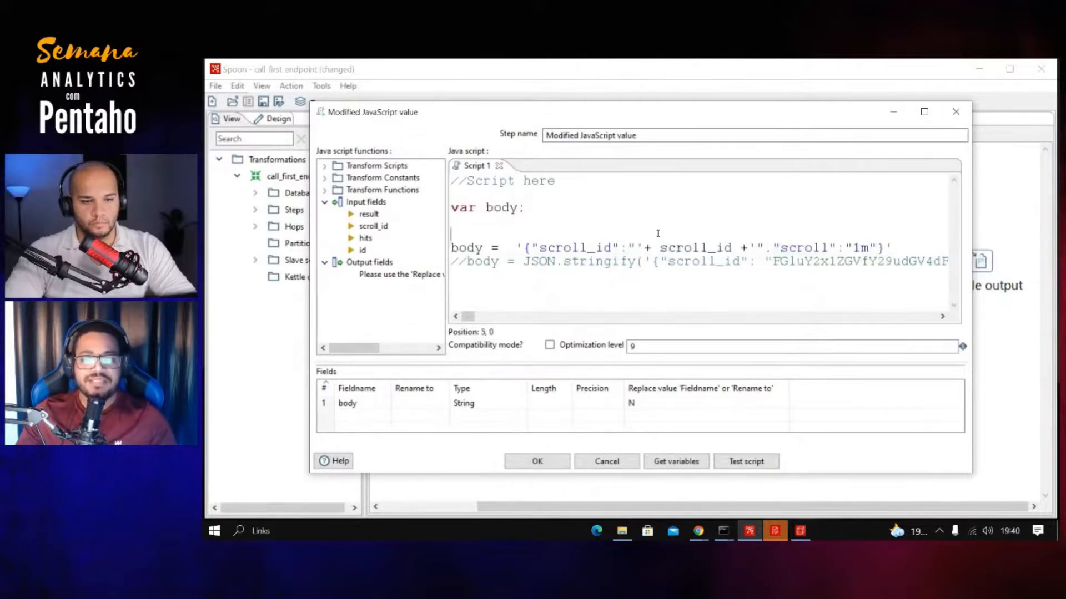
{"action": "left_click", "coordinate": [956, 111]}
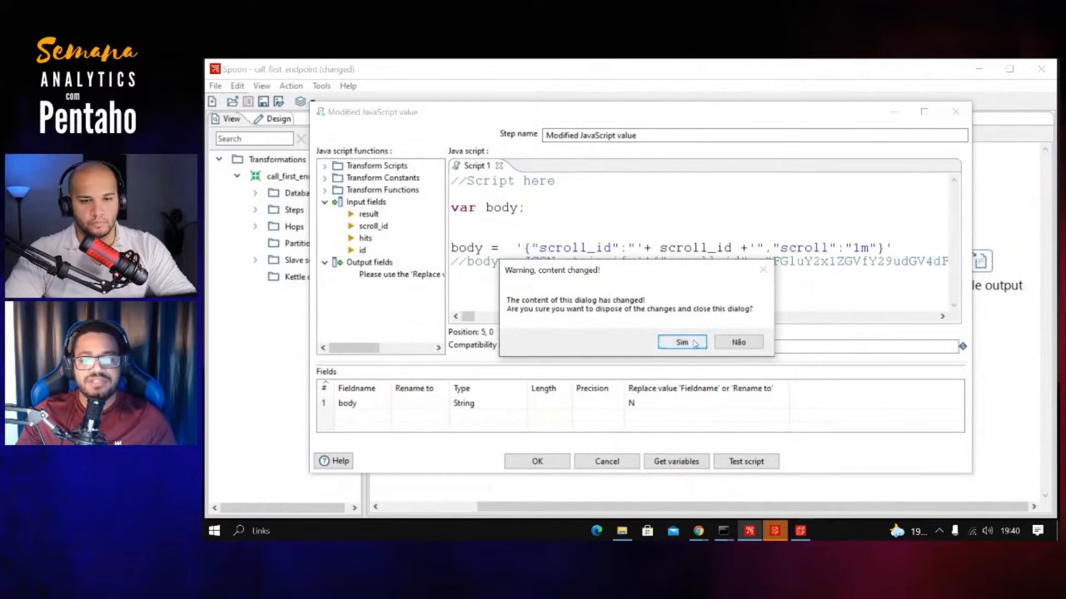
{"action": "left_click", "coordinate": [681, 342]}
Step: Browse the available transformation step categories and look through the steps in the Input category
{"action": "left_click", "coordinate": [281, 120]}
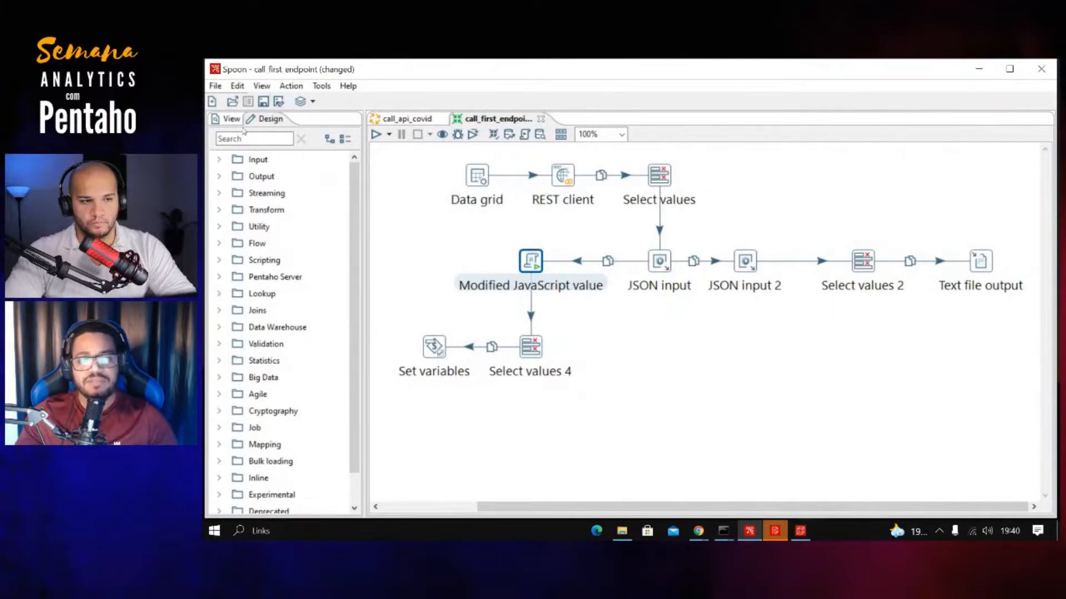
{"action": "scroll", "coordinate": [282, 311], "scroll_direction": "down", "scroll_amount": 1}
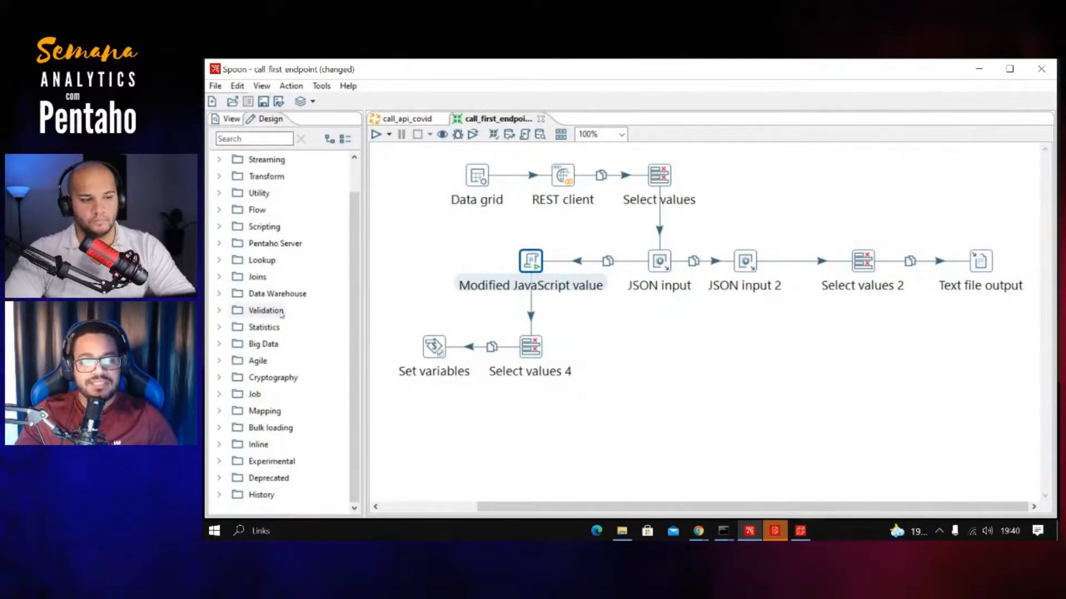
{"action": "scroll", "coordinate": [282, 315], "scroll_direction": "up", "scroll_amount": 1}
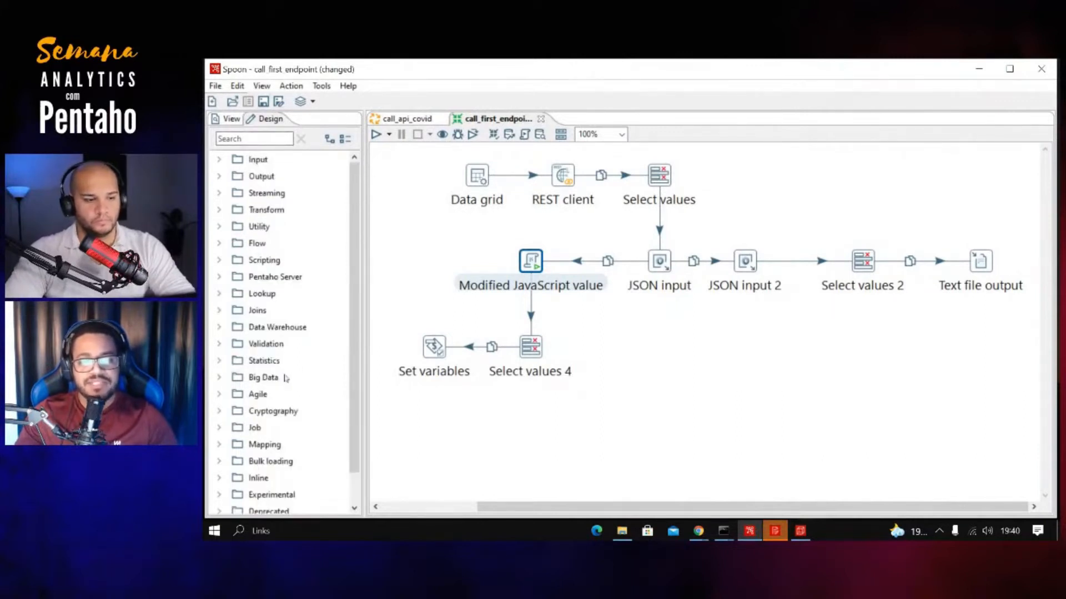
{"action": "double_click", "coordinate": [257, 161]}
{"action": "scroll", "coordinate": [233, 244], "scroll_direction": "down", "scroll_amount": 4}
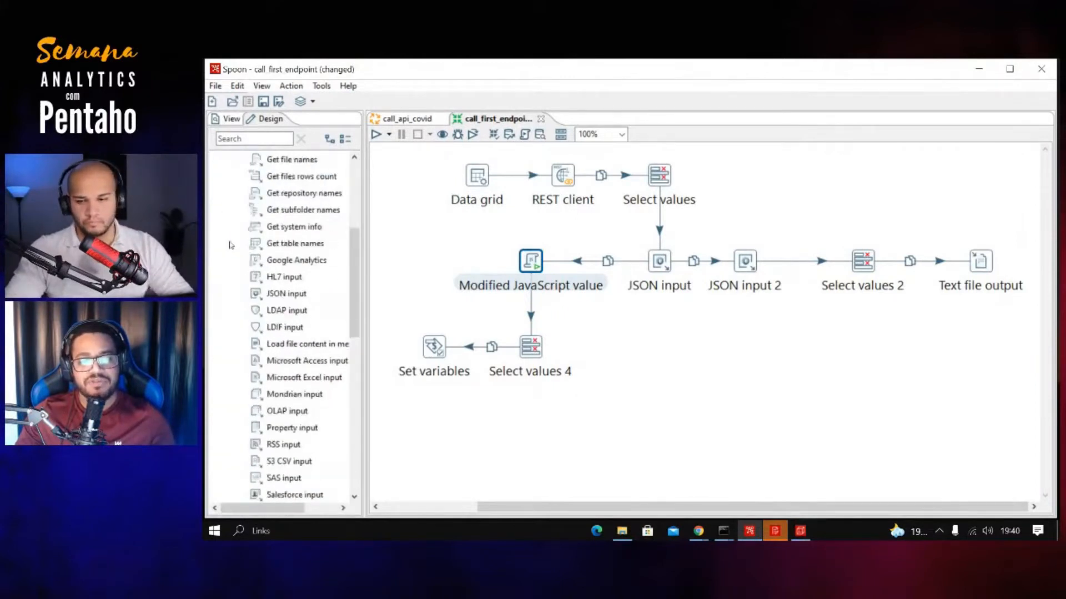
{"action": "scroll", "coordinate": [233, 244], "scroll_direction": "down", "scroll_amount": 5}
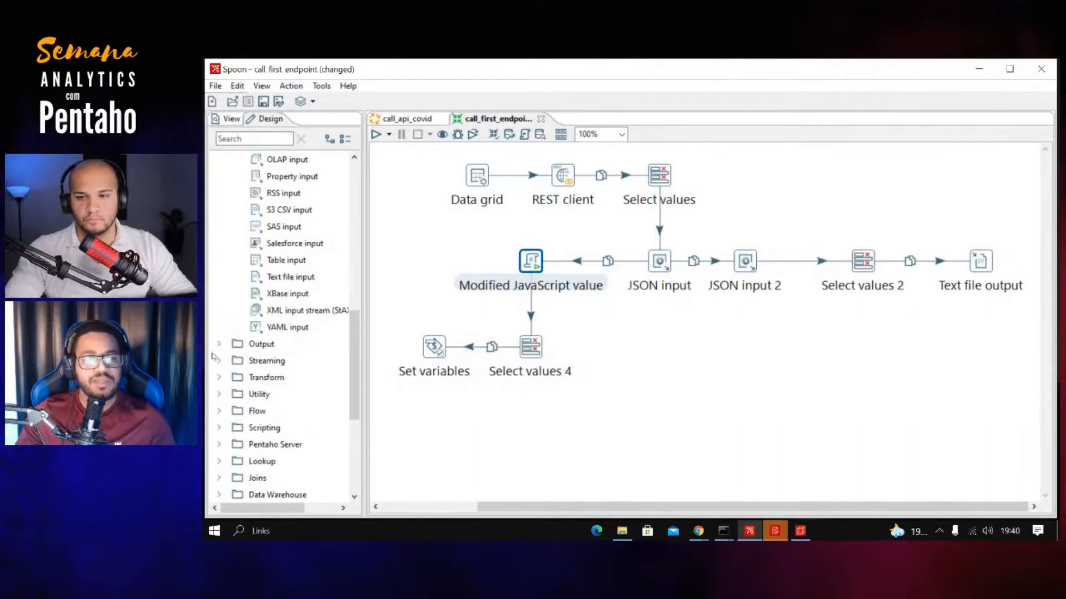
{"action": "scroll", "coordinate": [236, 361], "scroll_direction": "up", "scroll_amount": 9}
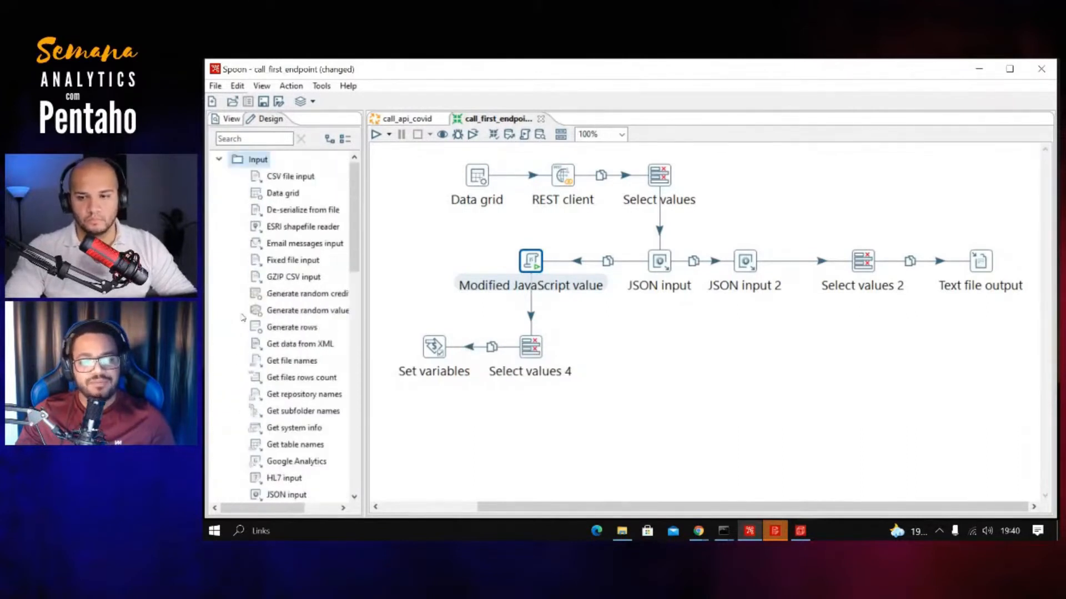
{"action": "scroll", "coordinate": [242, 317], "scroll_direction": "down", "scroll_amount": 2}
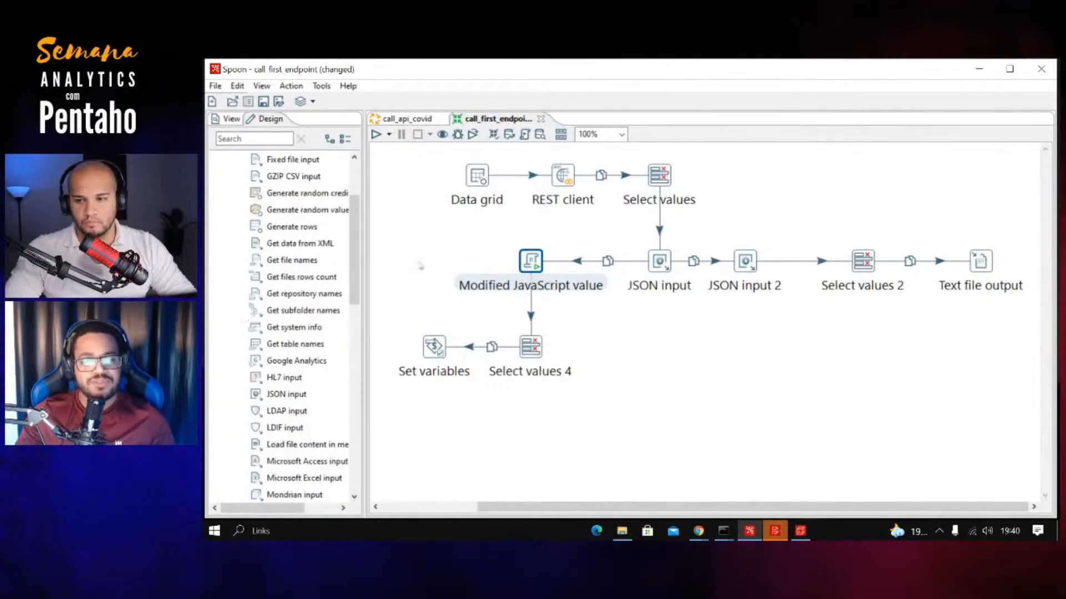
{"action": "left_click", "coordinate": [529, 265]}
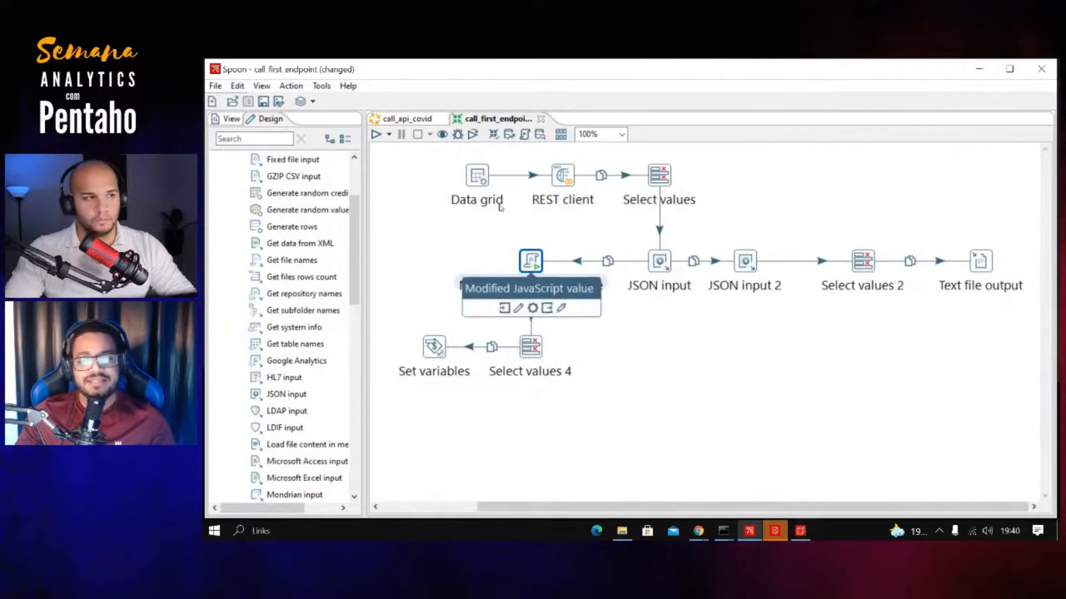
{"action": "scroll", "coordinate": [248, 310], "scroll_direction": "down", "scroll_amount": 6}
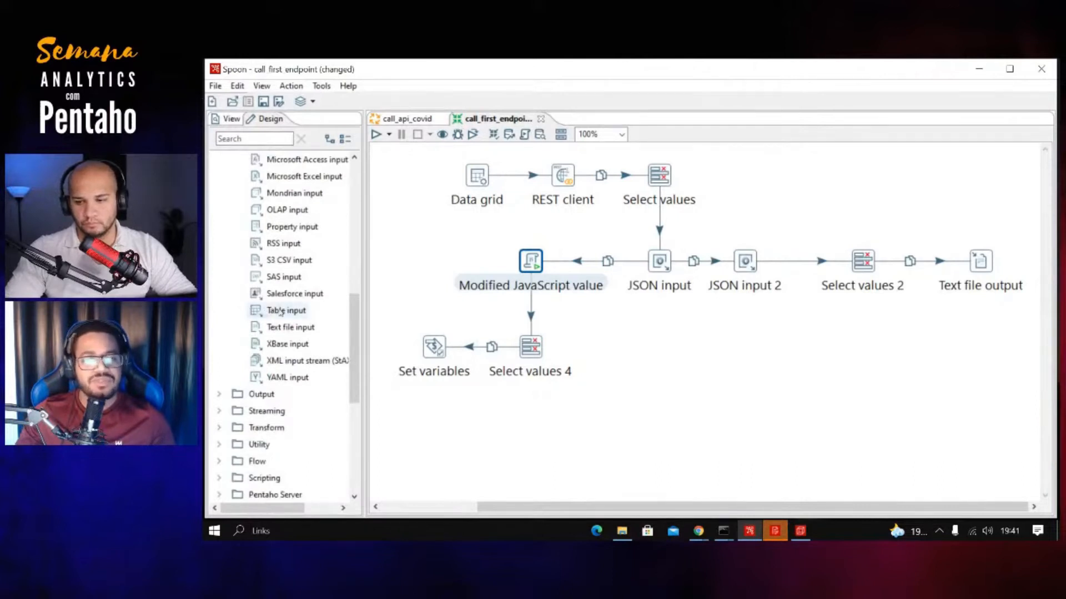
{"action": "scroll", "coordinate": [283, 327], "scroll_direction": "up", "scroll_amount": 4}
Step: Search the transformation step palette for "conc"
{"action": "left_click", "coordinate": [245, 139]}
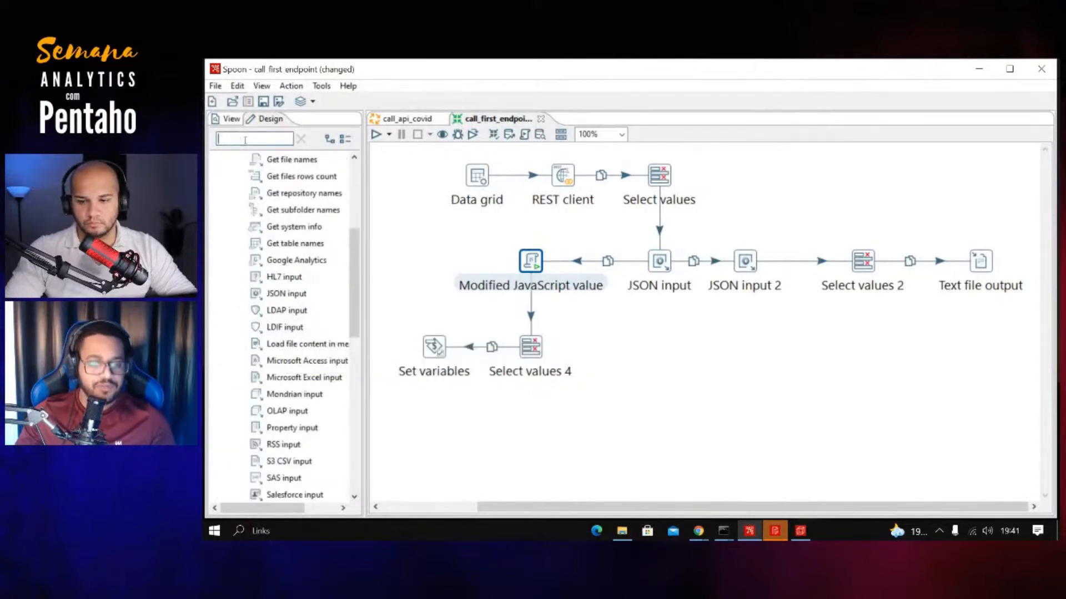
{"action": "type", "text": "cond"}
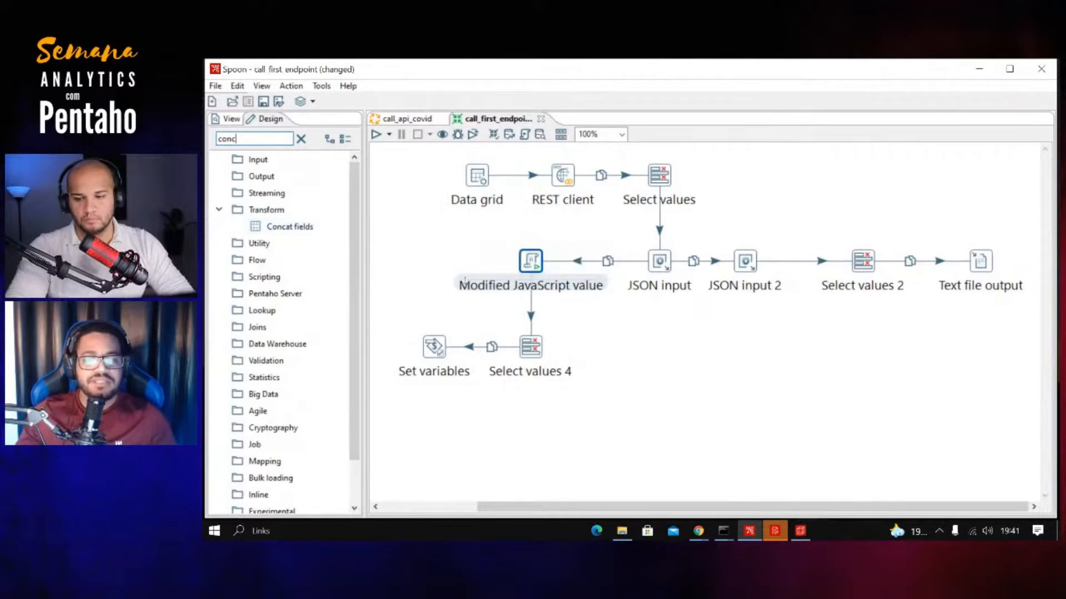
{"action": "mouse_move", "coordinate": [538, 260]}
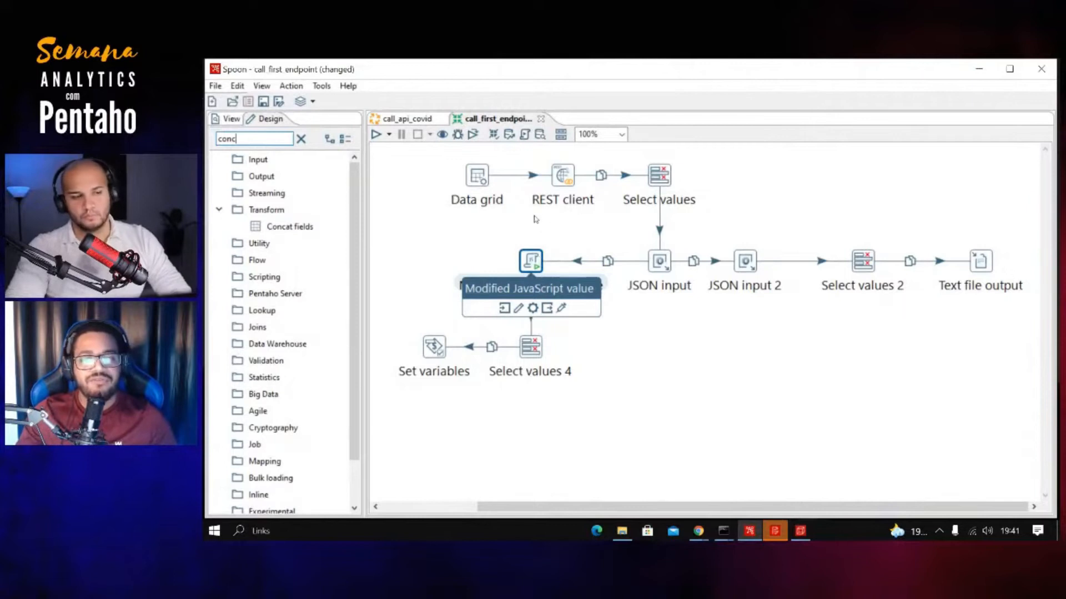
{"action": "left_click_drag", "start_coordinate": [923, 234], "coordinate": [924, 236]}
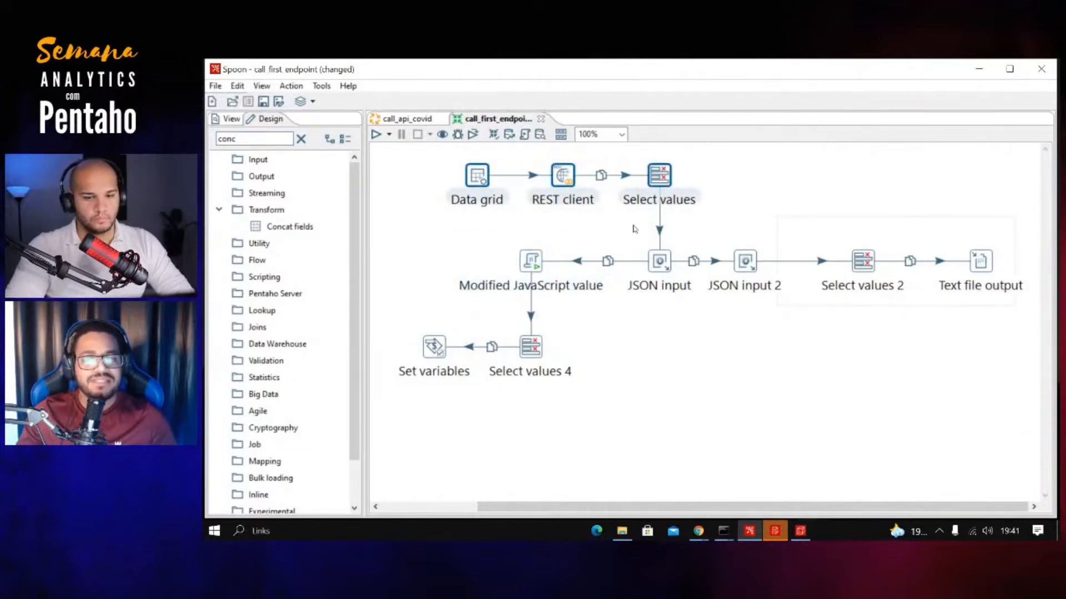
{"action": "left_click_drag", "start_coordinate": [632, 230], "coordinate": [631, 229]}
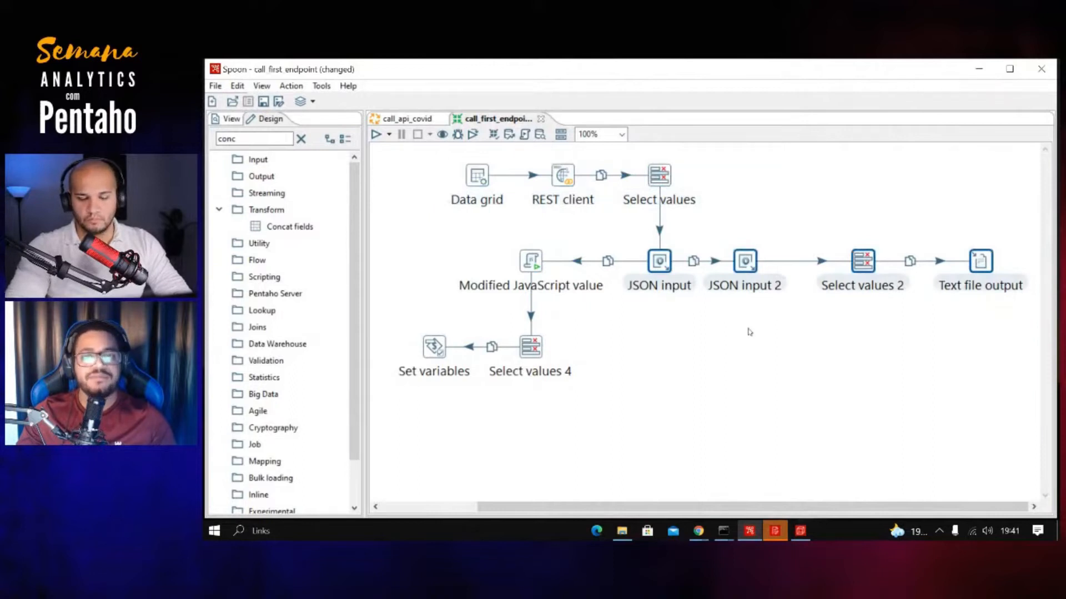
{"action": "left_click", "coordinate": [798, 372]}
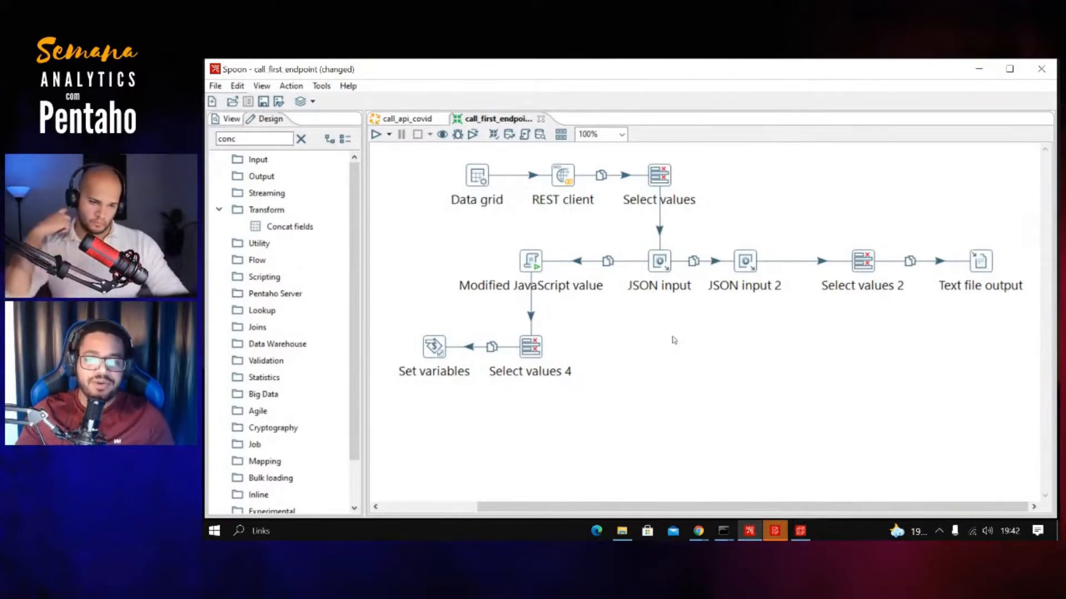
{"action": "left_click_drag", "start_coordinate": [486, 233], "coordinate": [1024, 312]}
{"action": "left_click", "coordinate": [970, 339]}
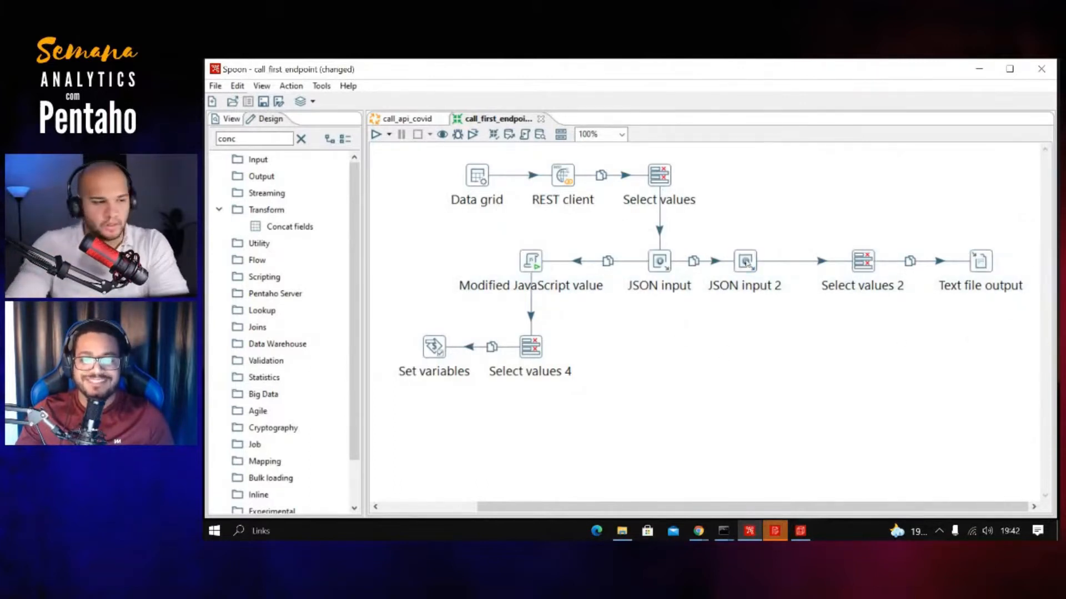
Step: Center JSON input 2 between its neighbouring steps, and shift Modified JavaScript value left with Select values 4 aligned beneath it and Set variables alongside
{"action": "left_click_drag", "start_coordinate": [745, 261], "coordinate": [767, 261]}
{"action": "left_click", "coordinate": [800, 213]}
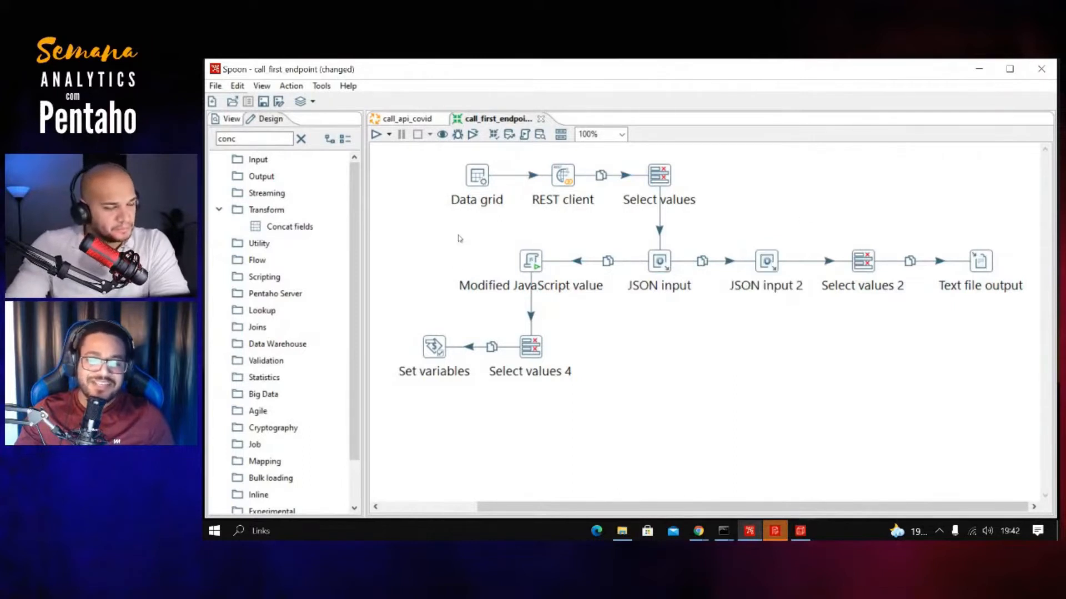
{"action": "left_click_drag", "start_coordinate": [533, 264], "coordinate": [489, 264]}
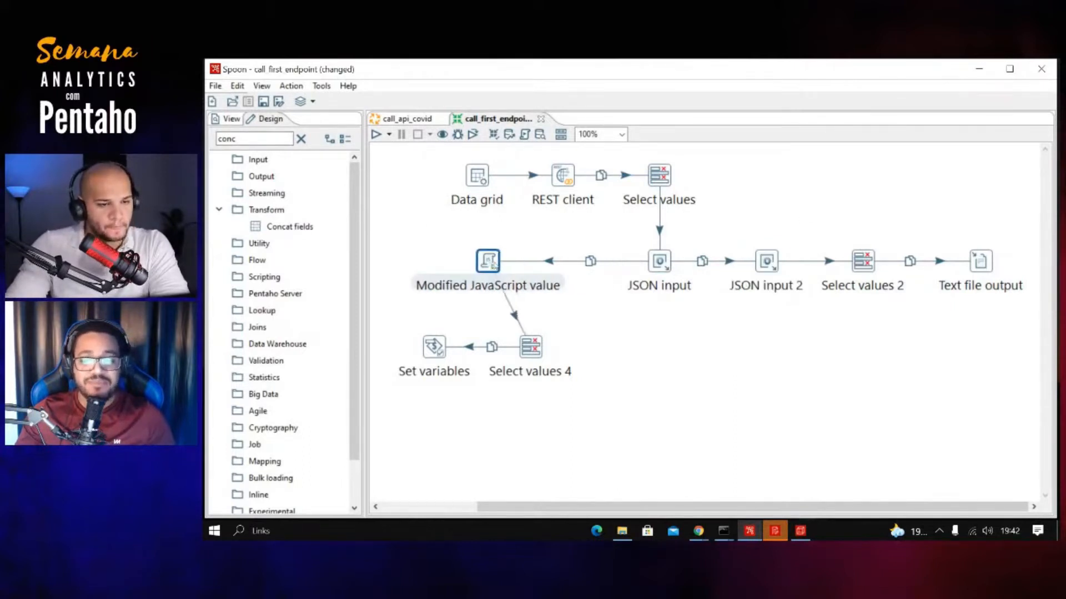
{"action": "left_click_drag", "start_coordinate": [410, 317], "coordinate": [487, 335]}
{"action": "left_click", "coordinate": [491, 306]}
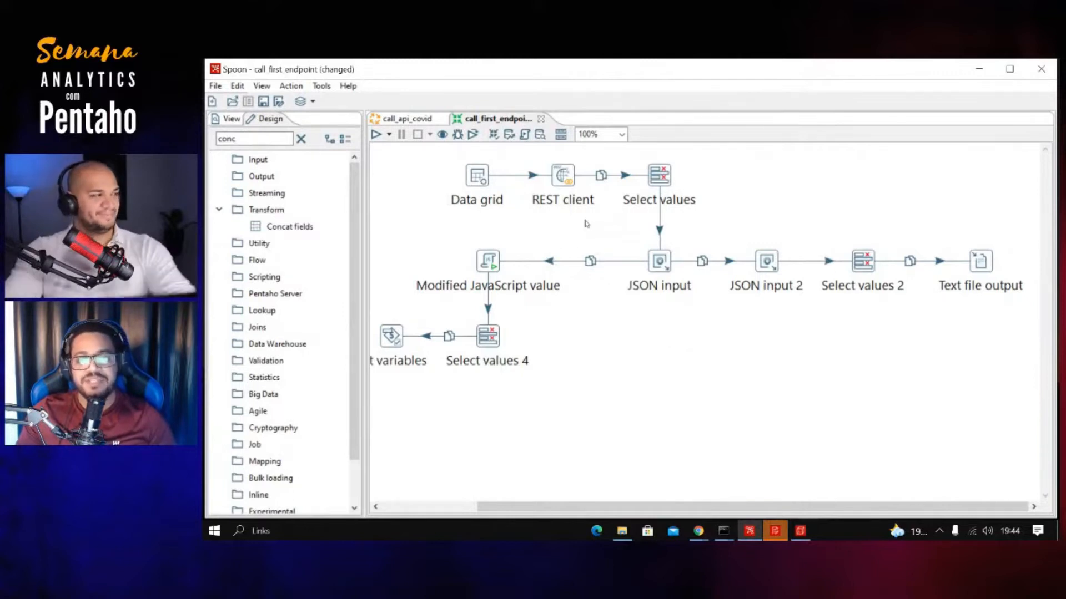
Step: Align Data grid vertically above Modified JavaScript value and save the call_first_endpoint transformation
{"action": "left_click_drag", "start_coordinate": [475, 176], "coordinate": [486, 176]}
{"action": "left_click", "coordinate": [648, 371]}
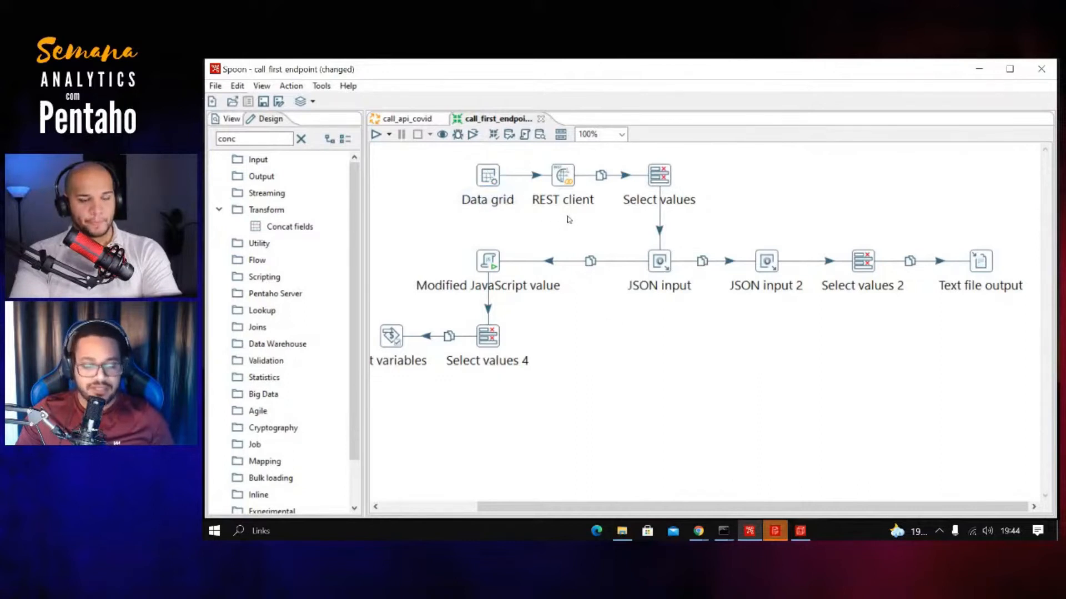
{"action": "key", "text": "ctrl+s"}
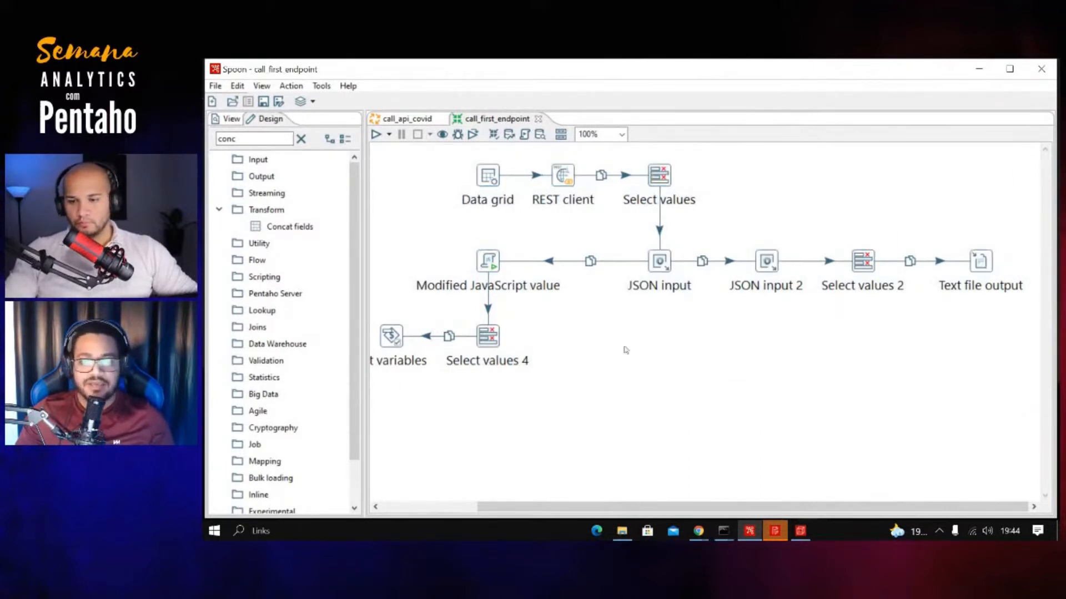
Step: Move Set variables to the right of Select values 4 in the same row and save the transformation
{"action": "left_click_drag", "start_coordinate": [393, 344], "coordinate": [617, 345]}
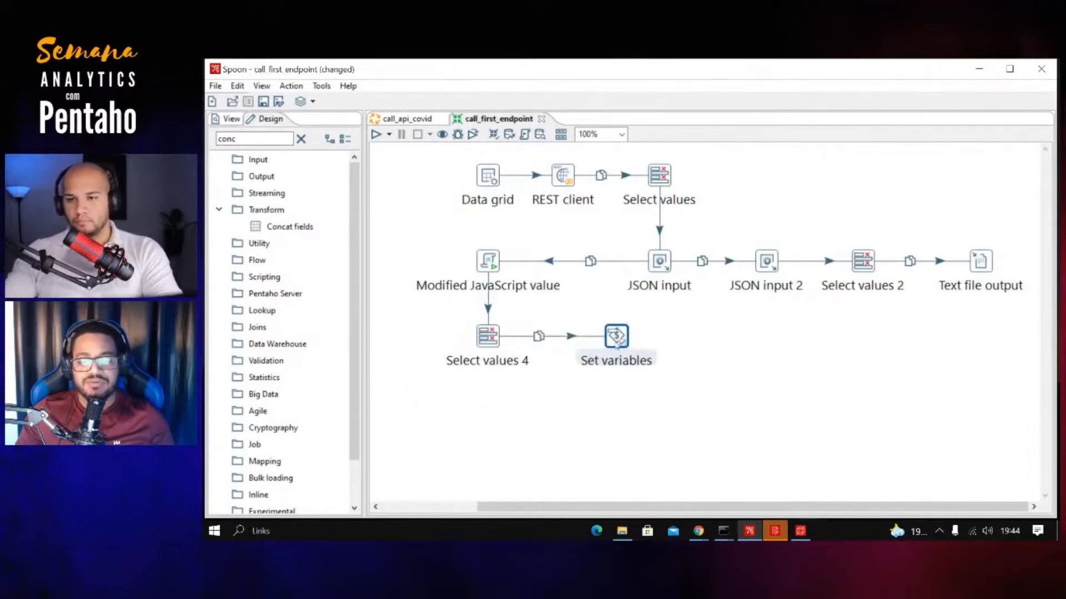
{"action": "mouse_move", "coordinate": [617, 344]}
{"action": "key", "text": "ctrl+s"}
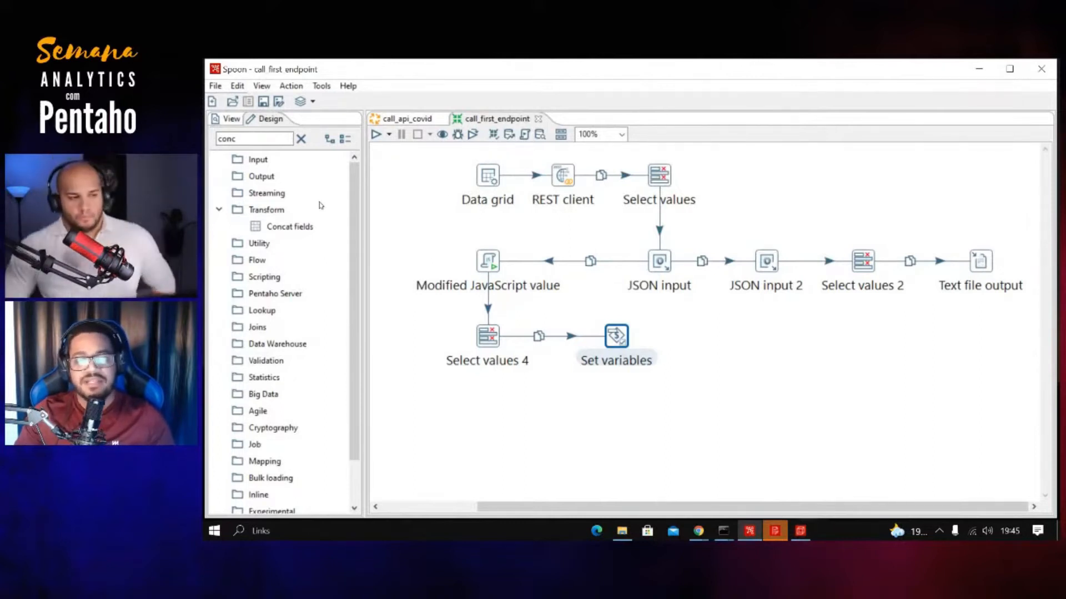
Step: Review the call_first_endpoint transformation and the whole call_api_covid job flow, finishing on the job diagram
{"action": "left_click", "coordinate": [408, 119]}
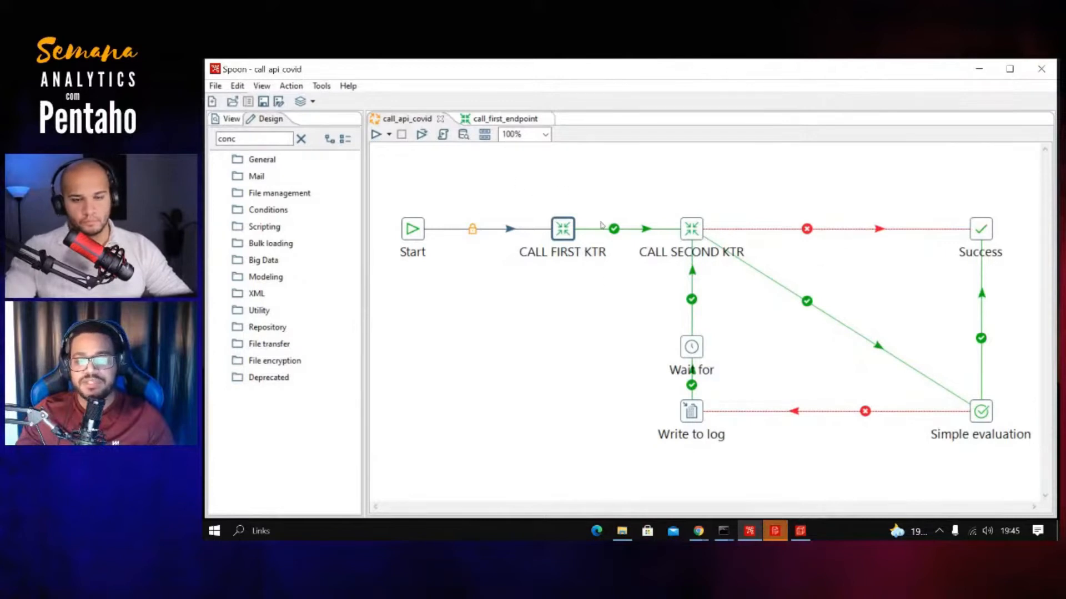
{"action": "left_click", "coordinate": [495, 119]}
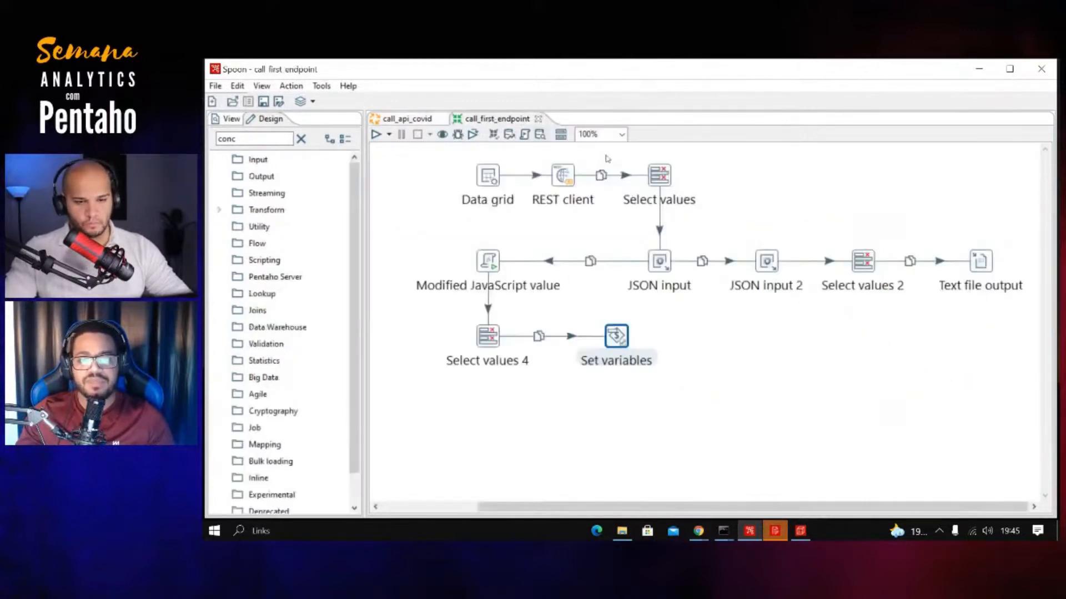
{"action": "left_click", "coordinate": [748, 313]}
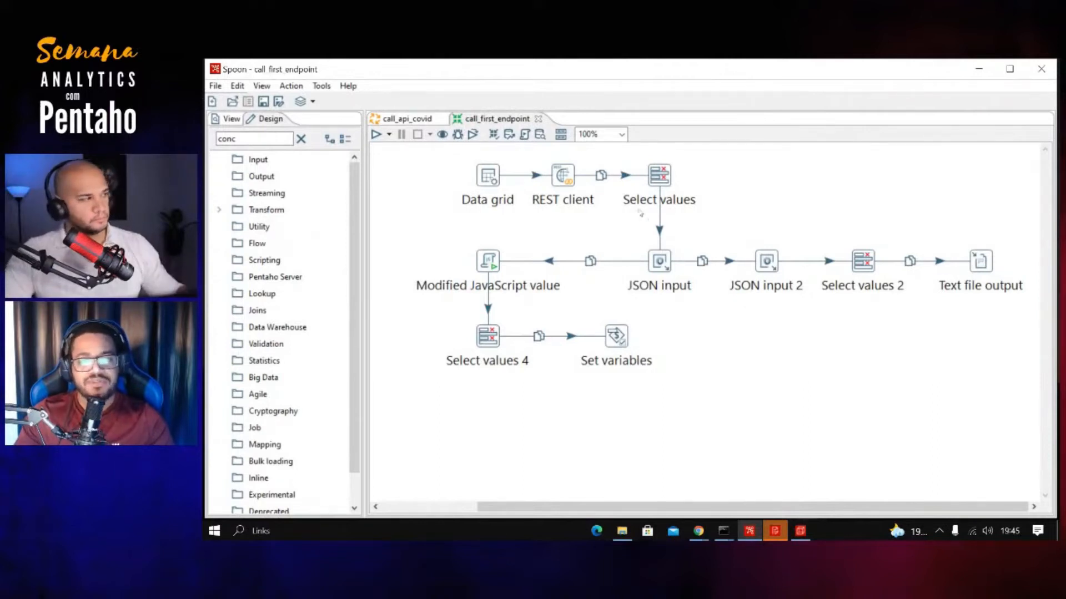
{"action": "left_click", "coordinate": [400, 118]}
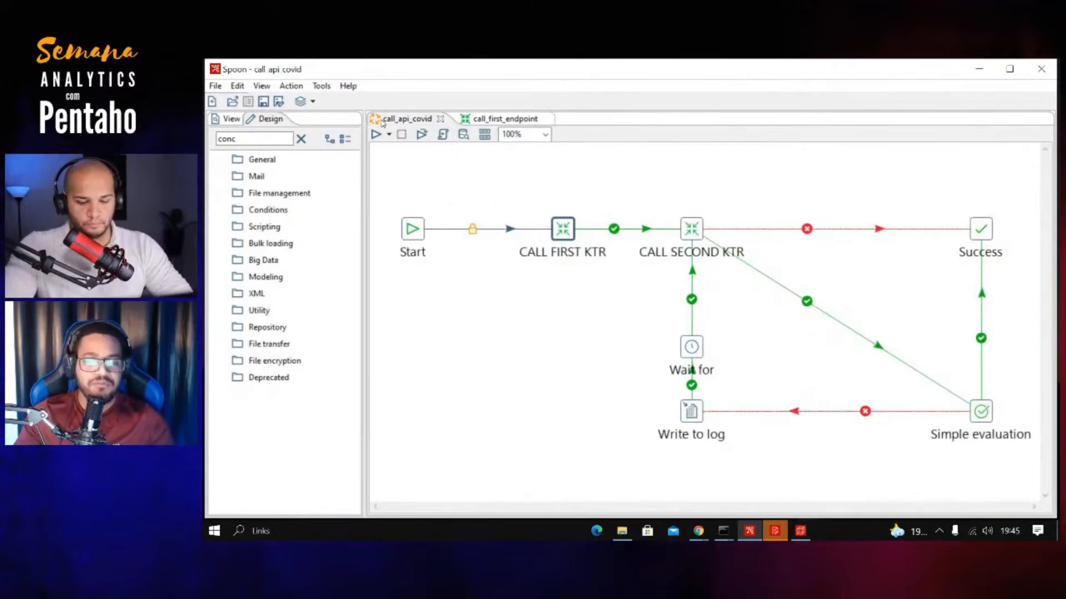
{"action": "left_click_drag", "start_coordinate": [389, 165], "coordinate": [1024, 458]}
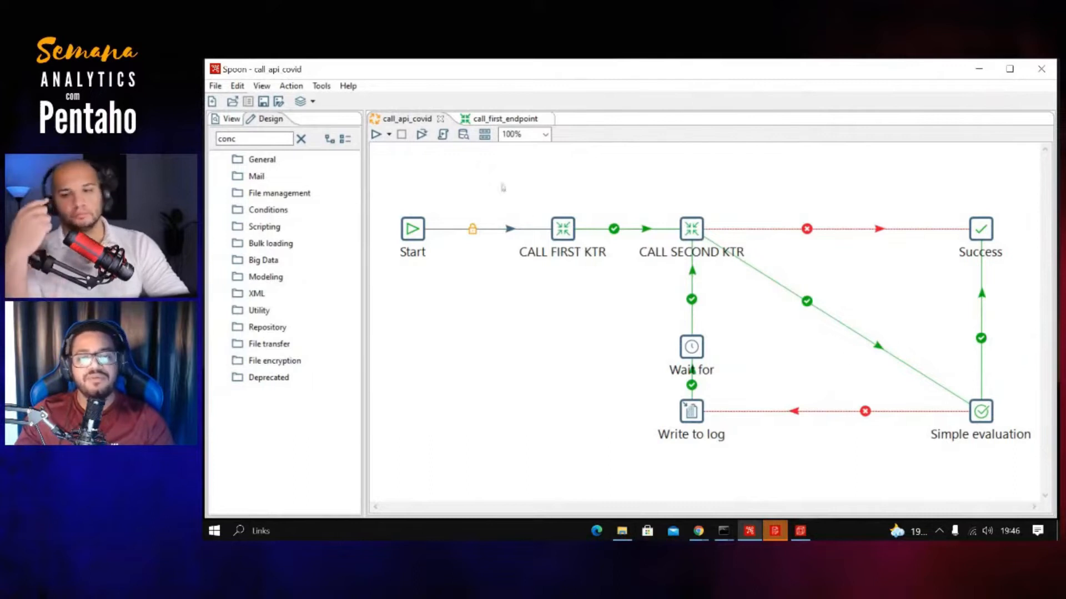
{"action": "left_click", "coordinate": [480, 175]}
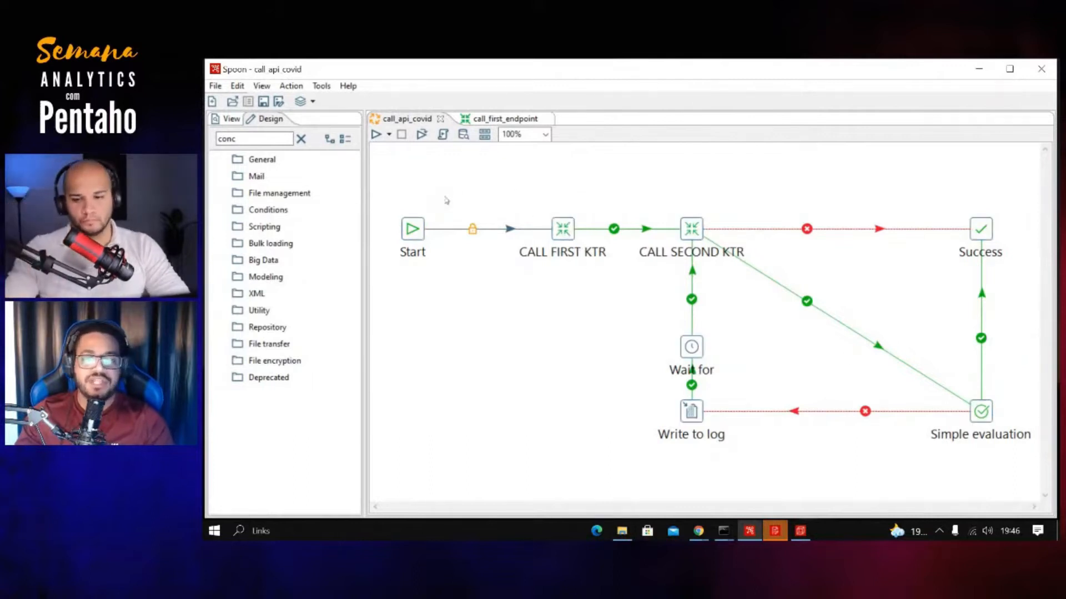
{"action": "left_click_drag", "start_coordinate": [398, 176], "coordinate": [1023, 453]}
{"action": "left_click", "coordinate": [825, 346]}
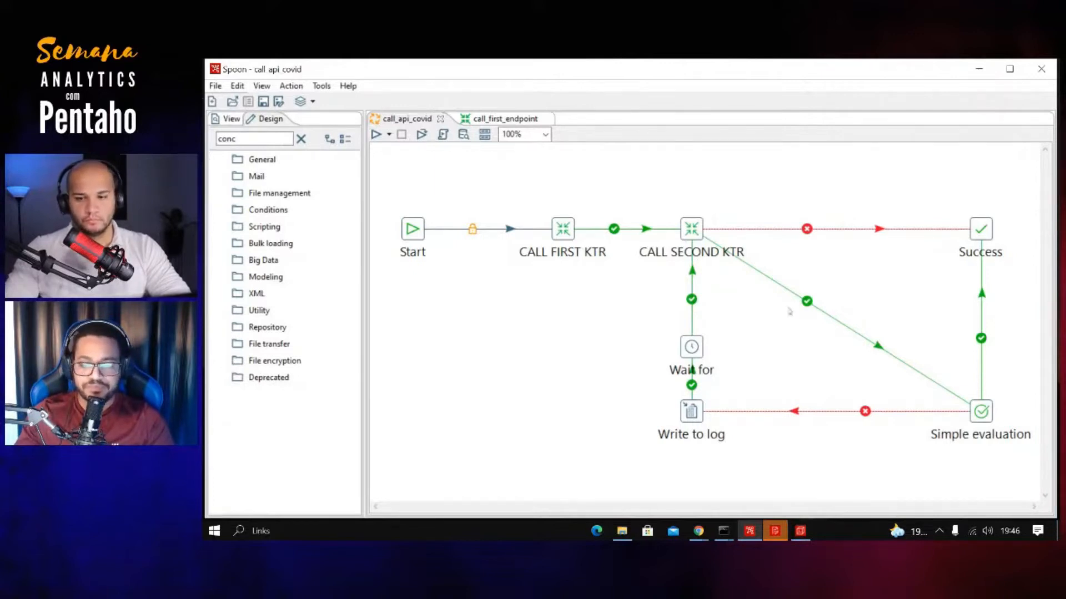
Step: Switch to the Semana Analytics slide presentation in Google Chrome
{"action": "mouse_move", "coordinate": [692, 538]}
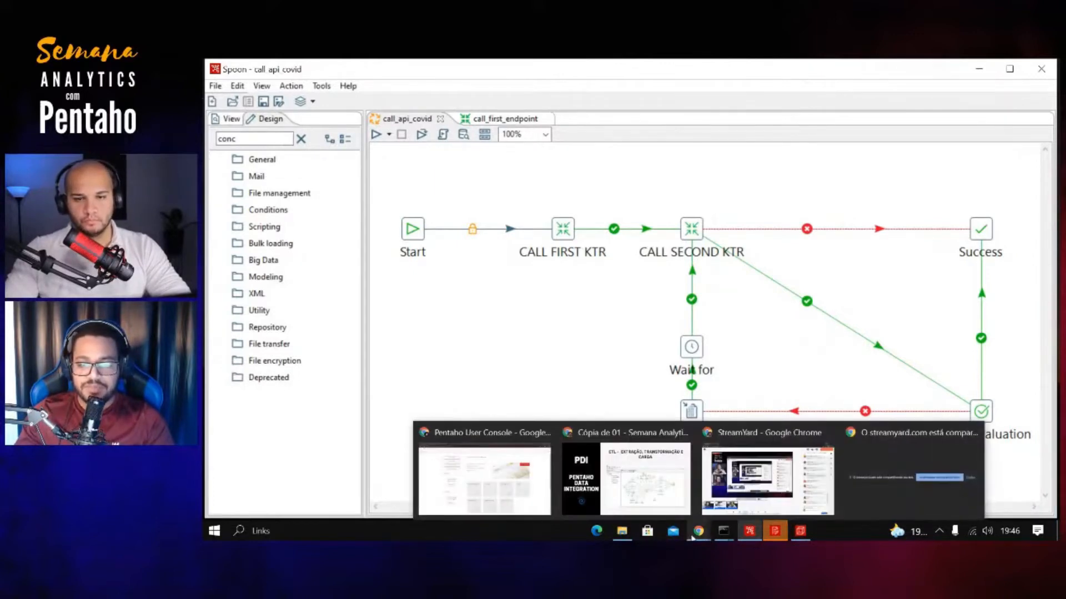
{"action": "left_click", "coordinate": [637, 478]}
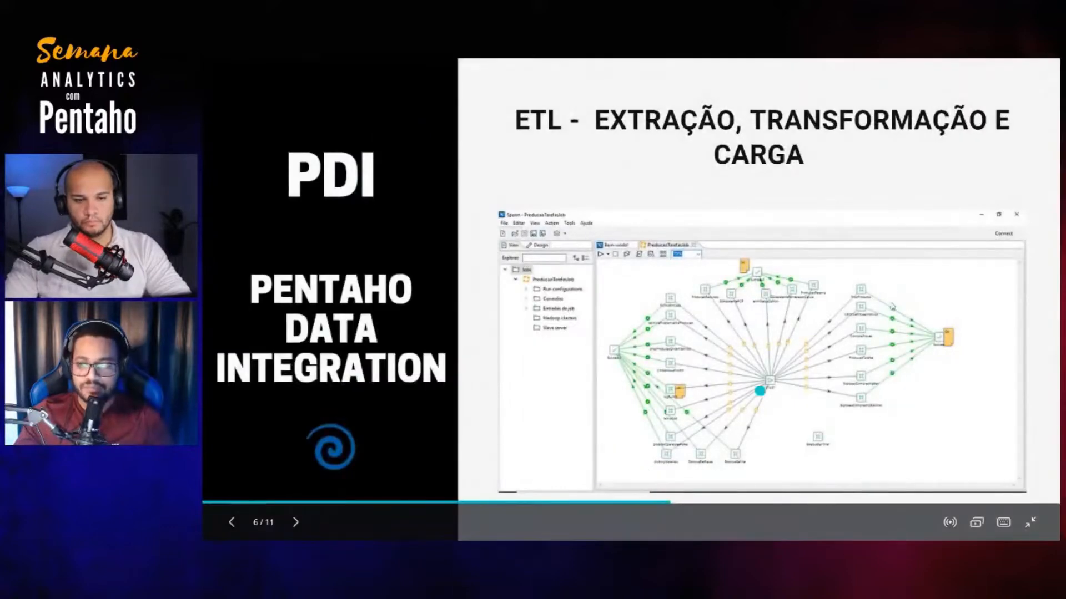